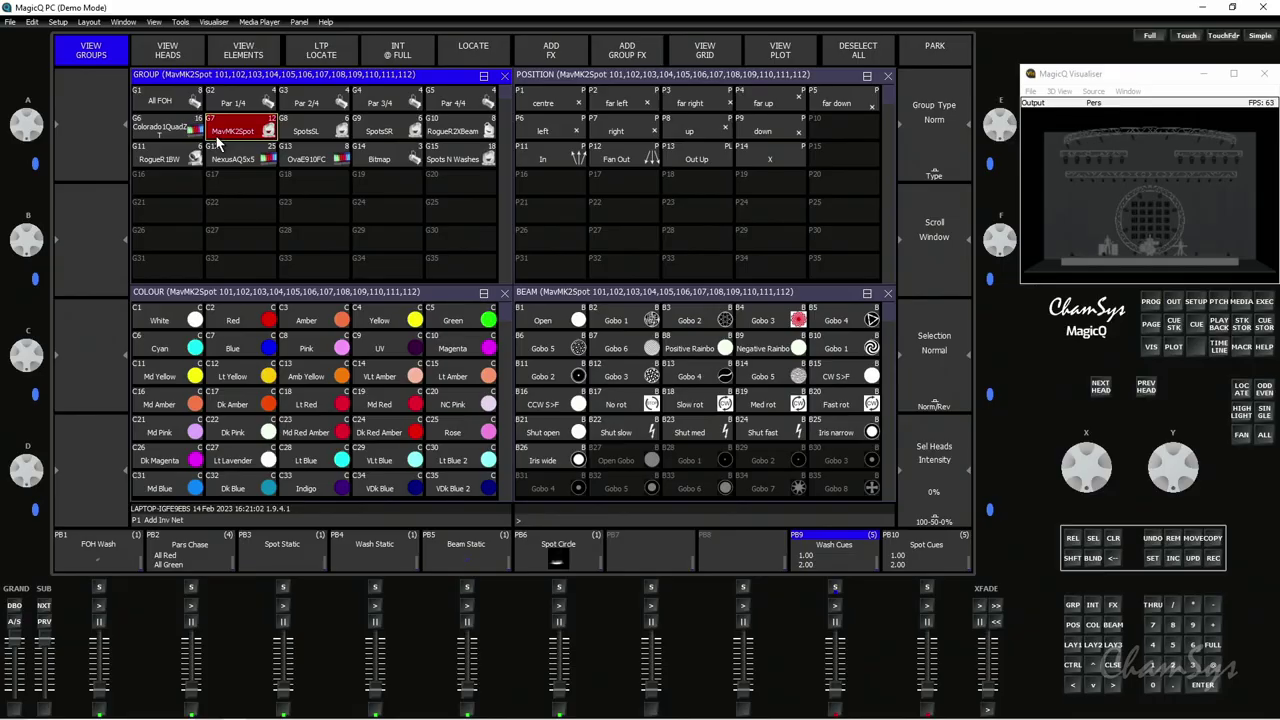
Step: Run the Spot Cues playback on PB10 and display its cue stack favourites (Fav 1, tc, sch)
left_click(928, 590)
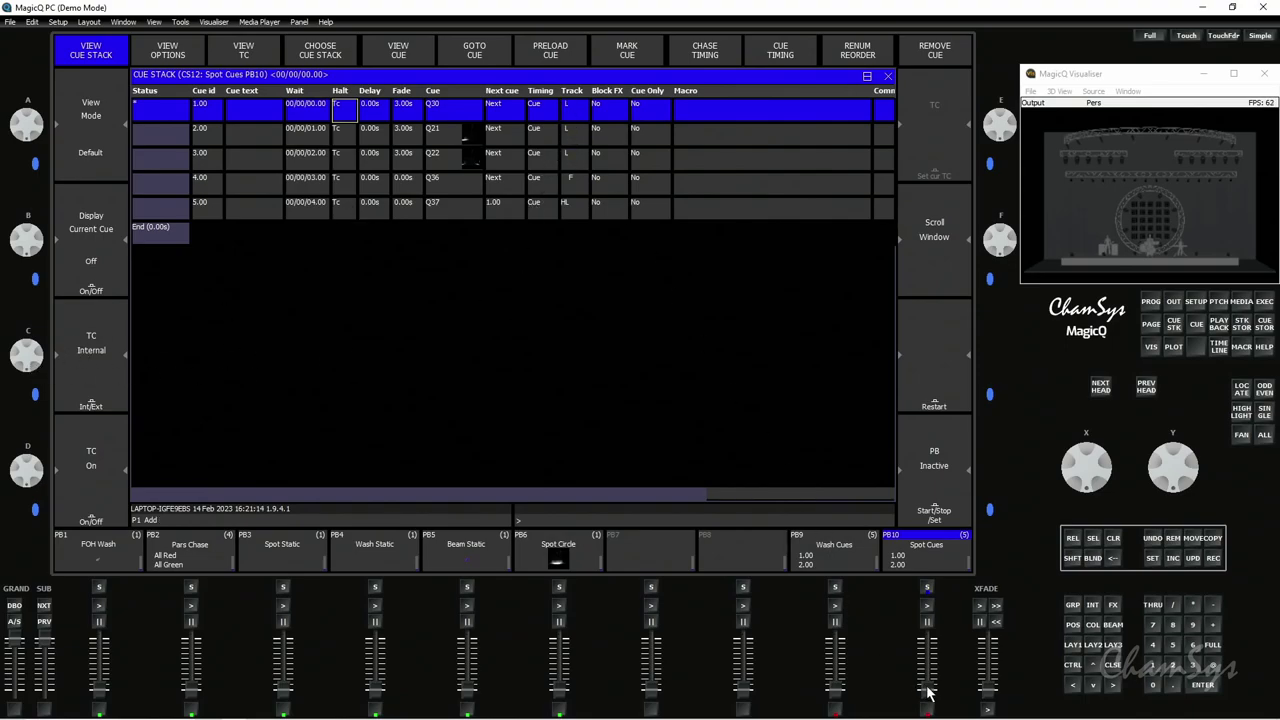
left_click(927, 606)
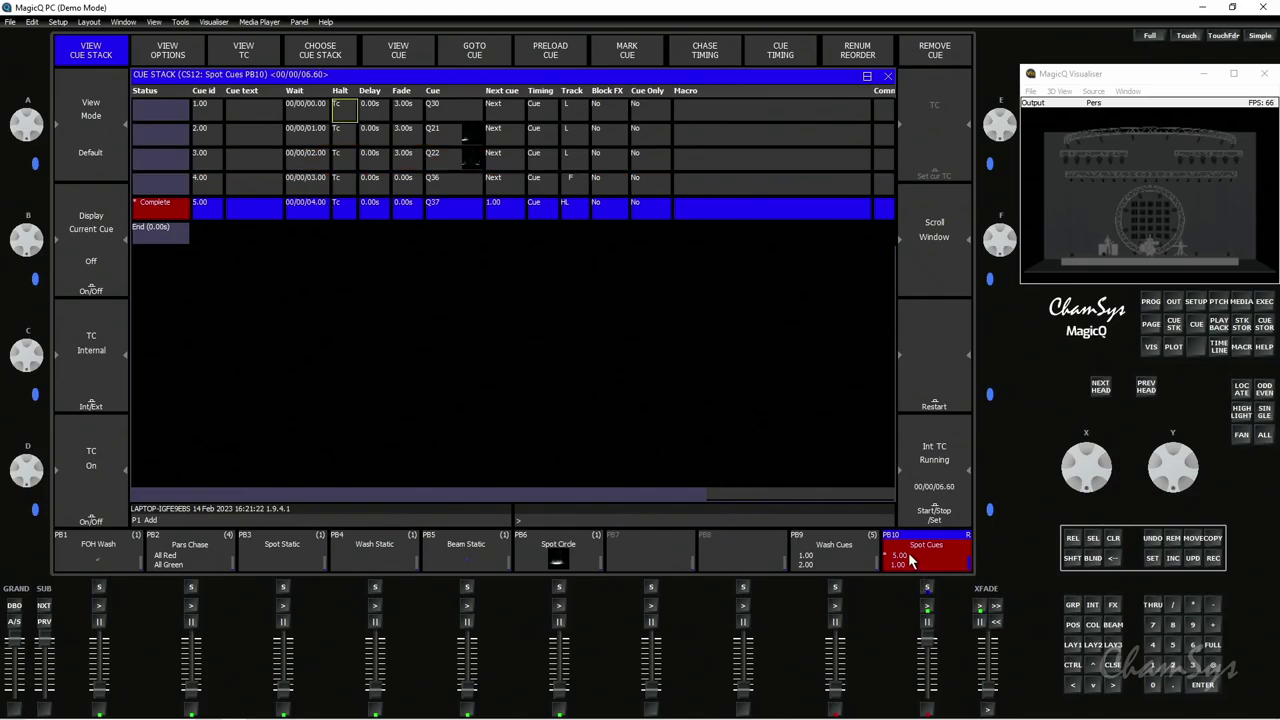
left_click(182, 60)
left_click(453, 57)
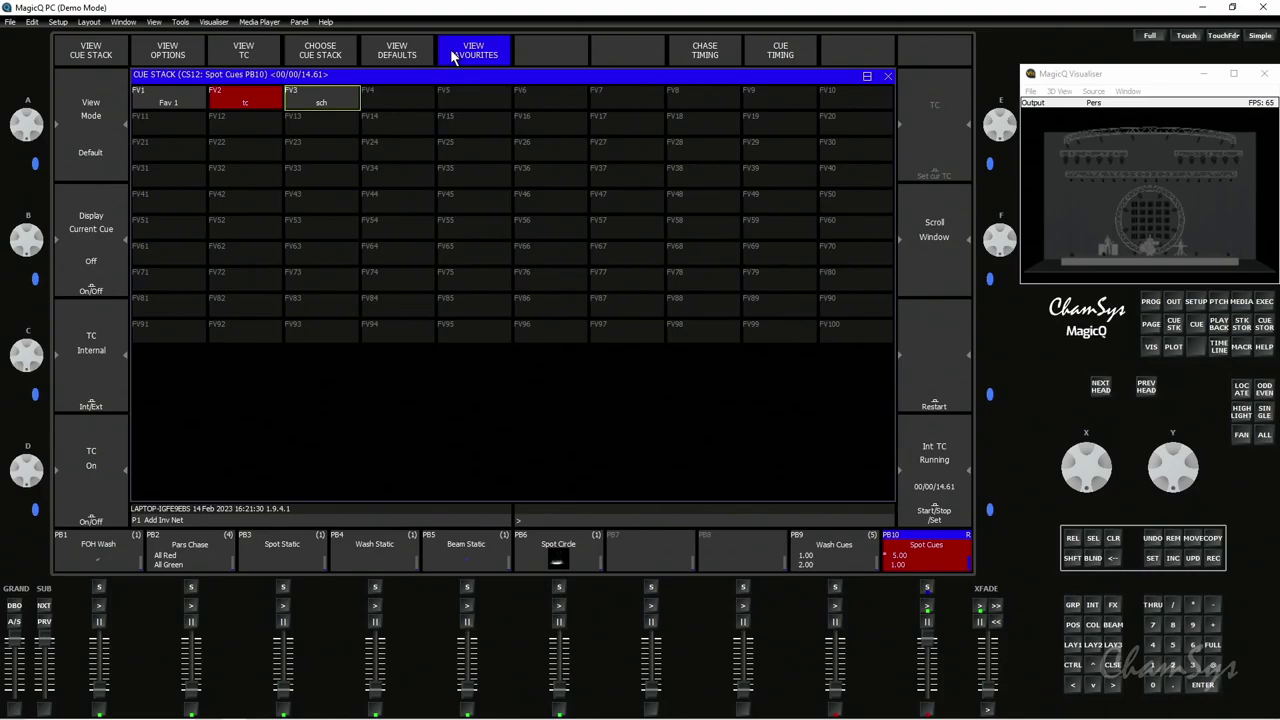
key("alt+Tab")
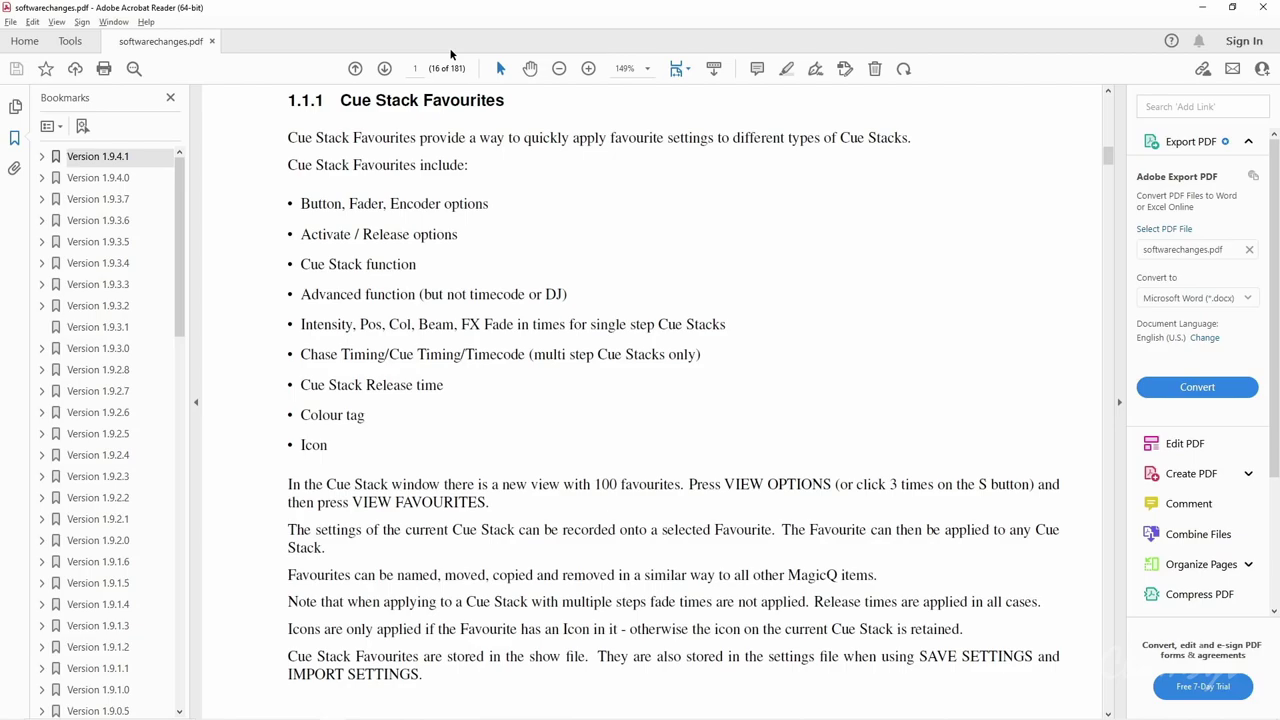
Step: Back in MagicQ, apply the tc favourite to the Spot Cues stack and view its cue list
key("alt+Tab")
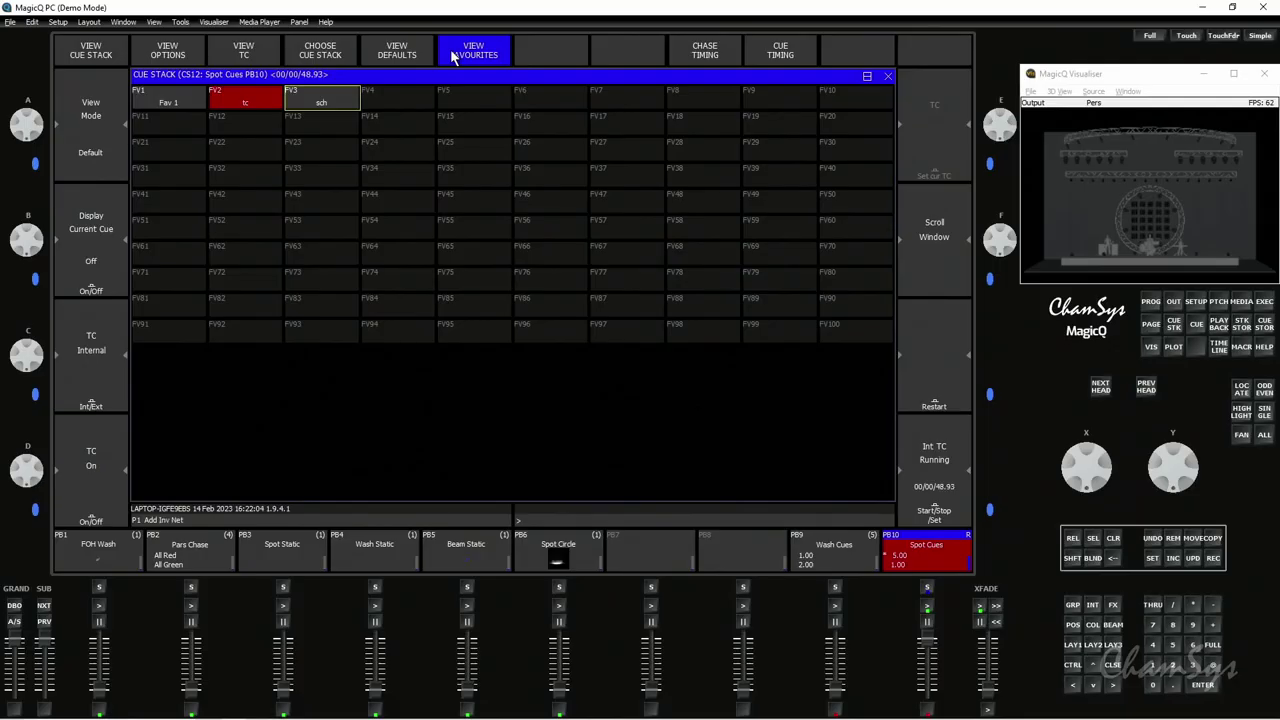
left_click(248, 102)
left_click(897, 558)
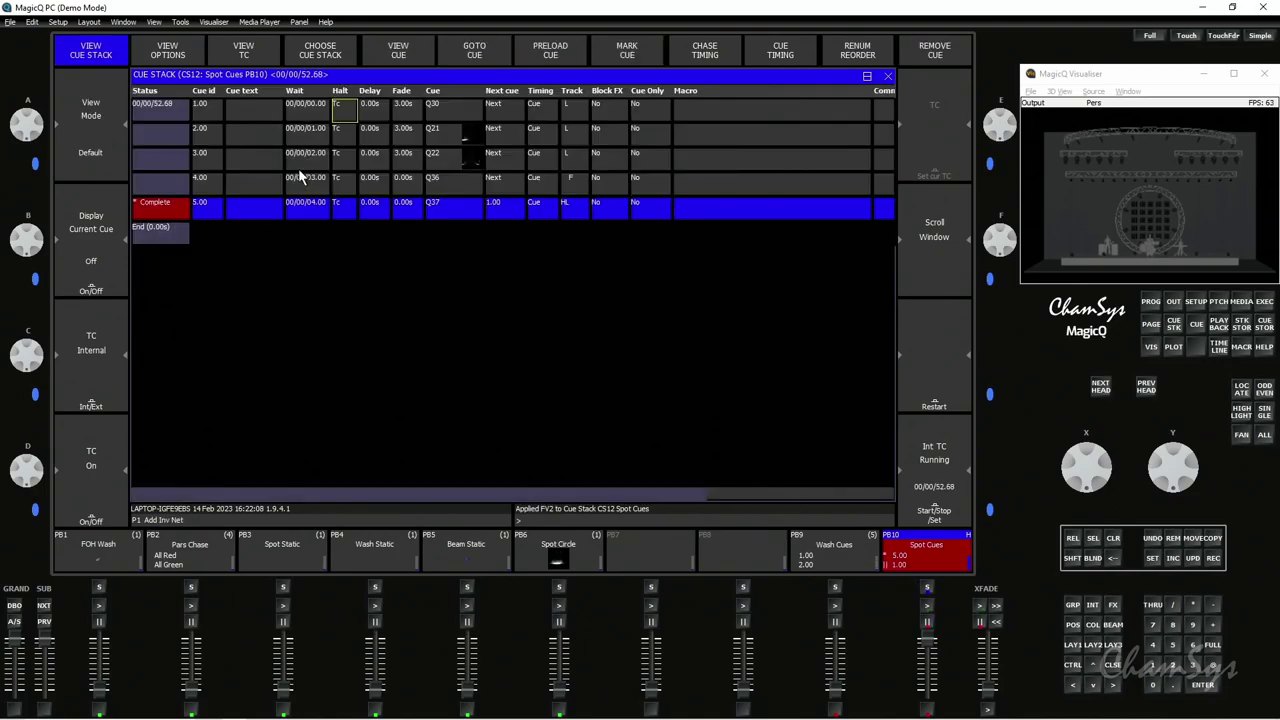
Step: Review the stack's fader and button options, then record a new cue onto playback 8
left_click(143, 54)
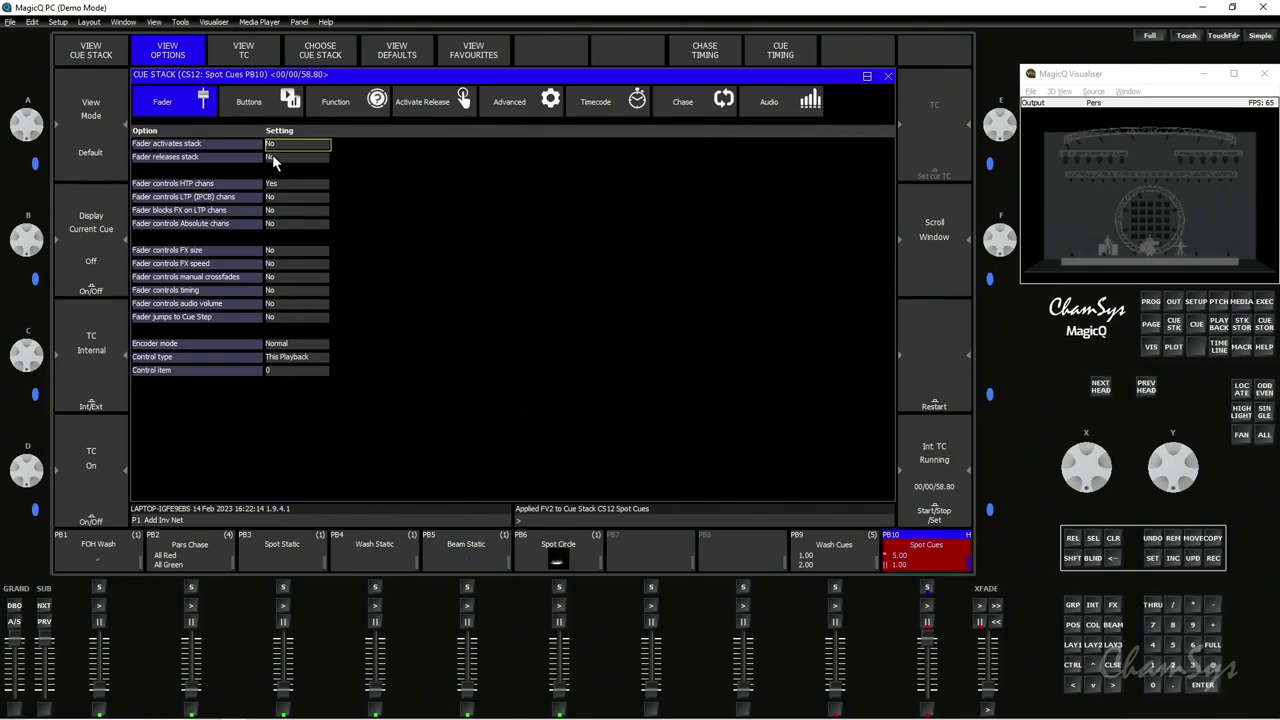
left_click(267, 104)
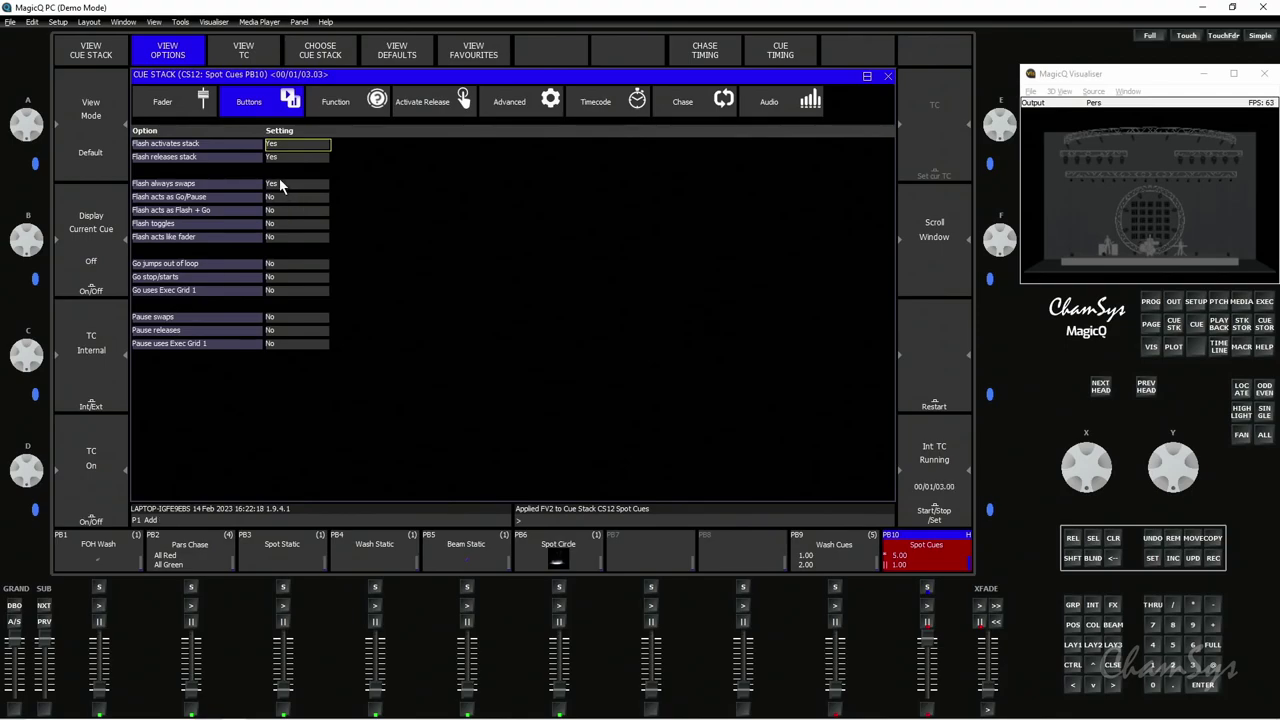
left_click(1211, 560)
left_click(736, 557)
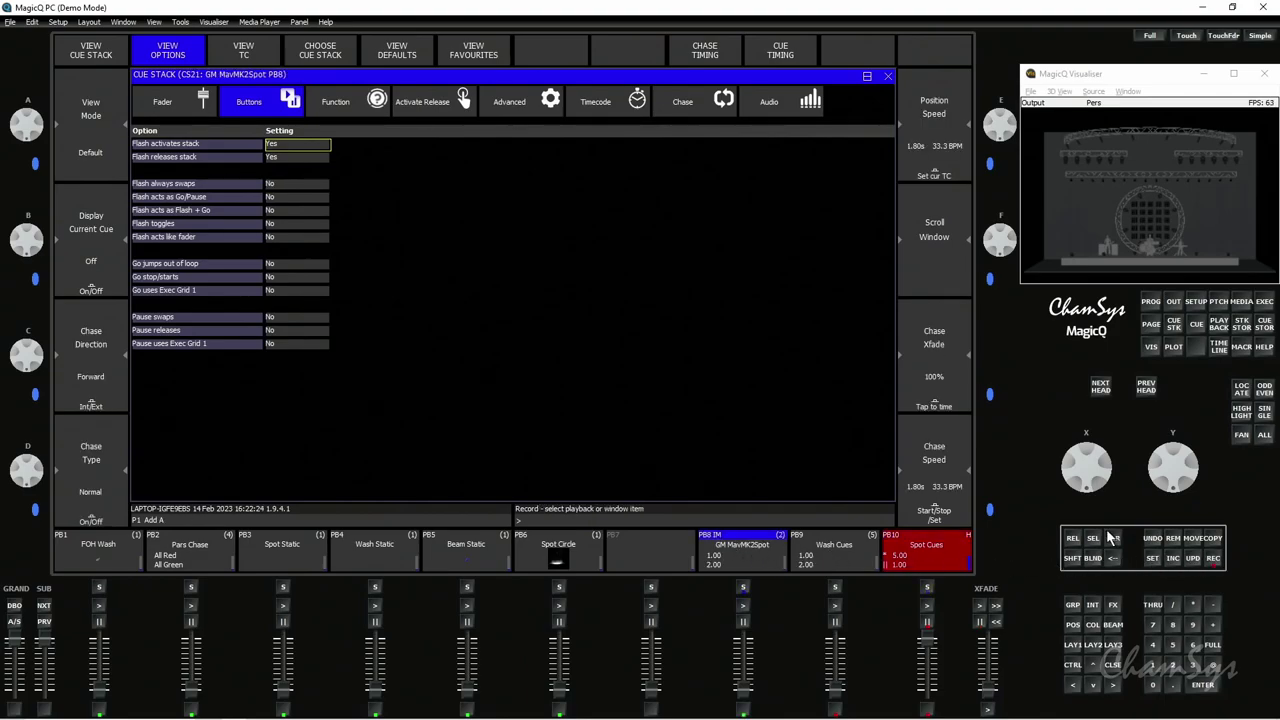
Step: Clear the programmer, empty playback 8, and record four cues onto it as stack CS22
left_click(1113, 540)
left_click(1173, 540)
left_click(735, 557)
left_click(1212, 560)
left_click(736, 555)
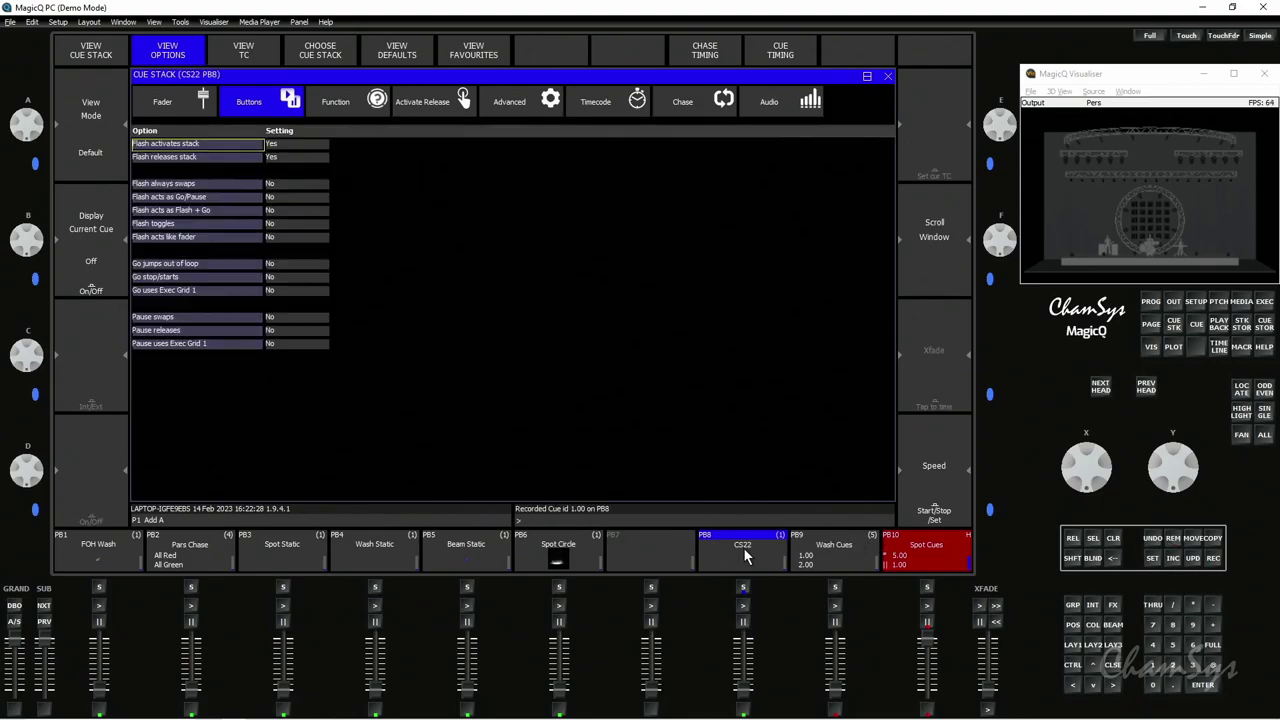
left_click(1213, 558)
left_click(737, 558)
left_click(1213, 558)
left_click(758, 545)
left_click(1213, 558)
left_click(765, 545)
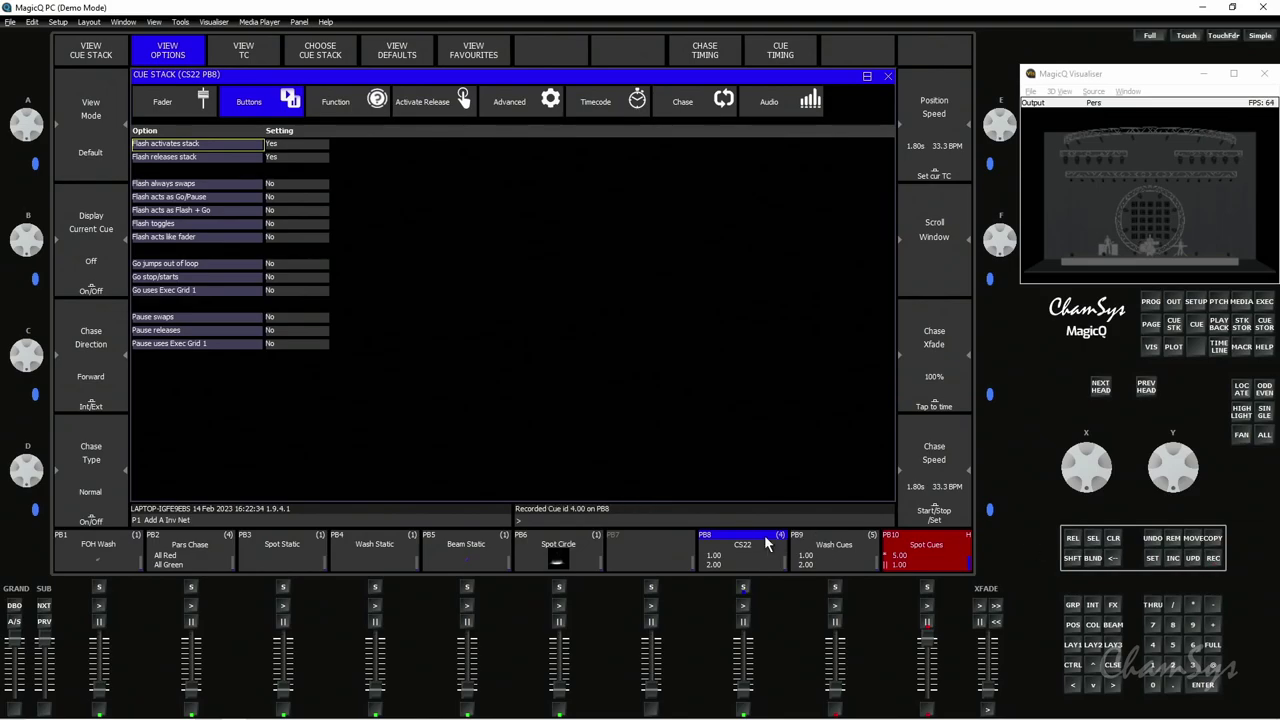
Step: Review CS22's four chase-timed cues (1.00–4.00) and its fader and button options
left_click(760, 537)
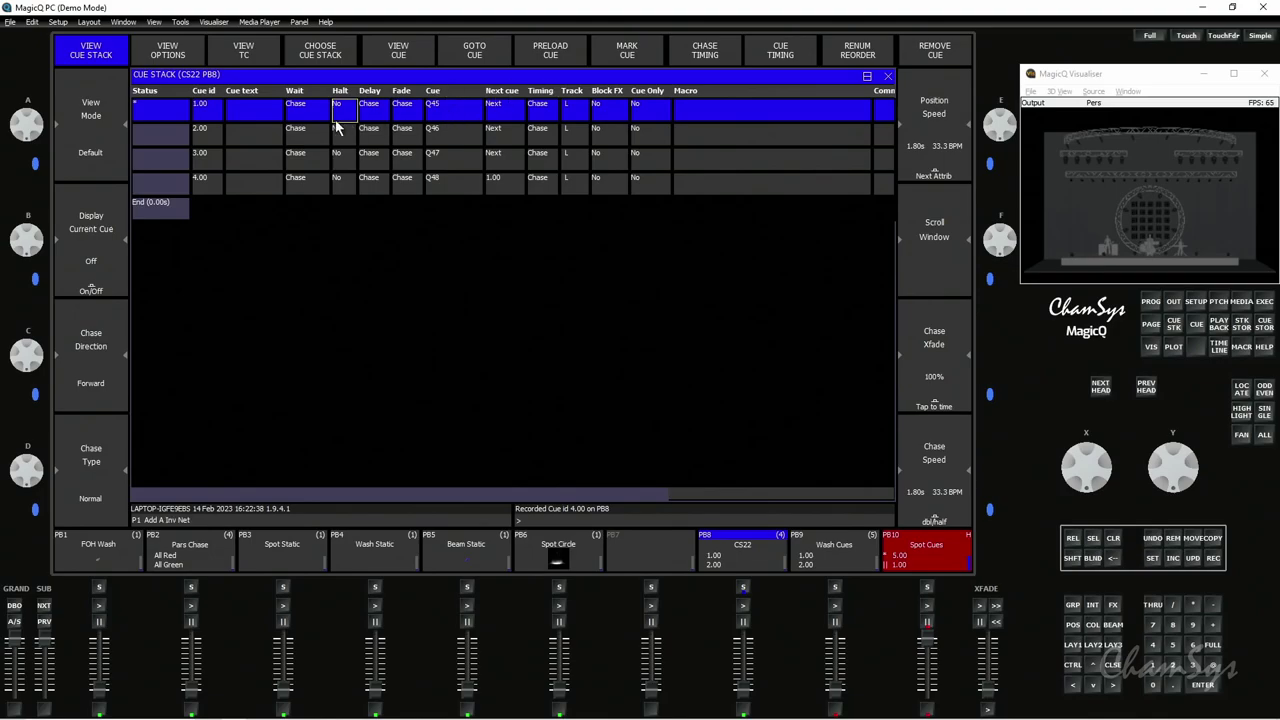
left_click(166, 58)
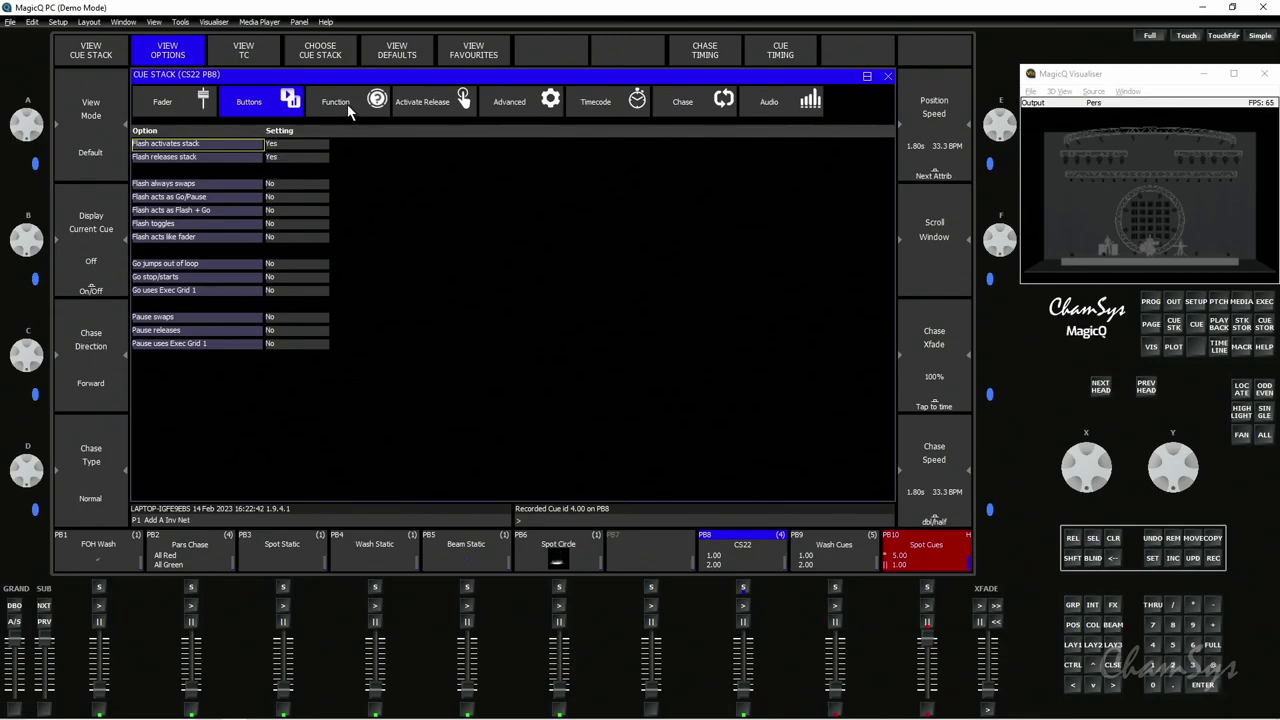
left_click(174, 102)
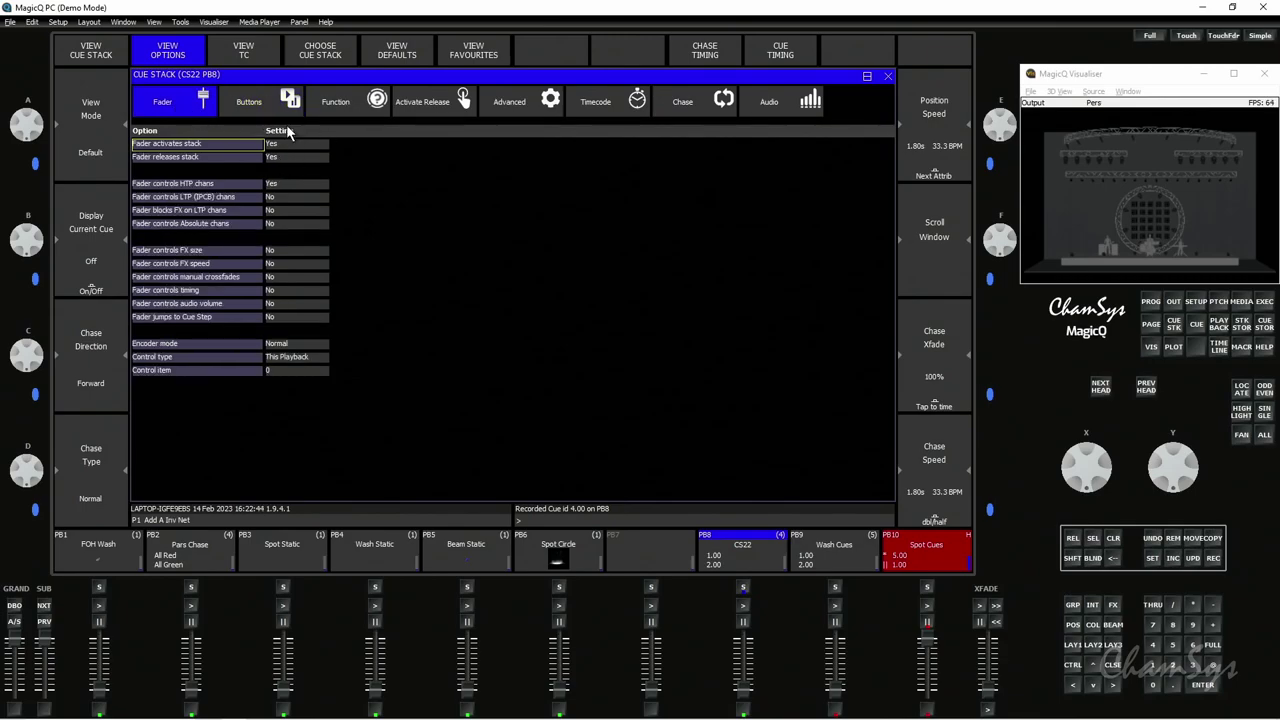
left_click(274, 107)
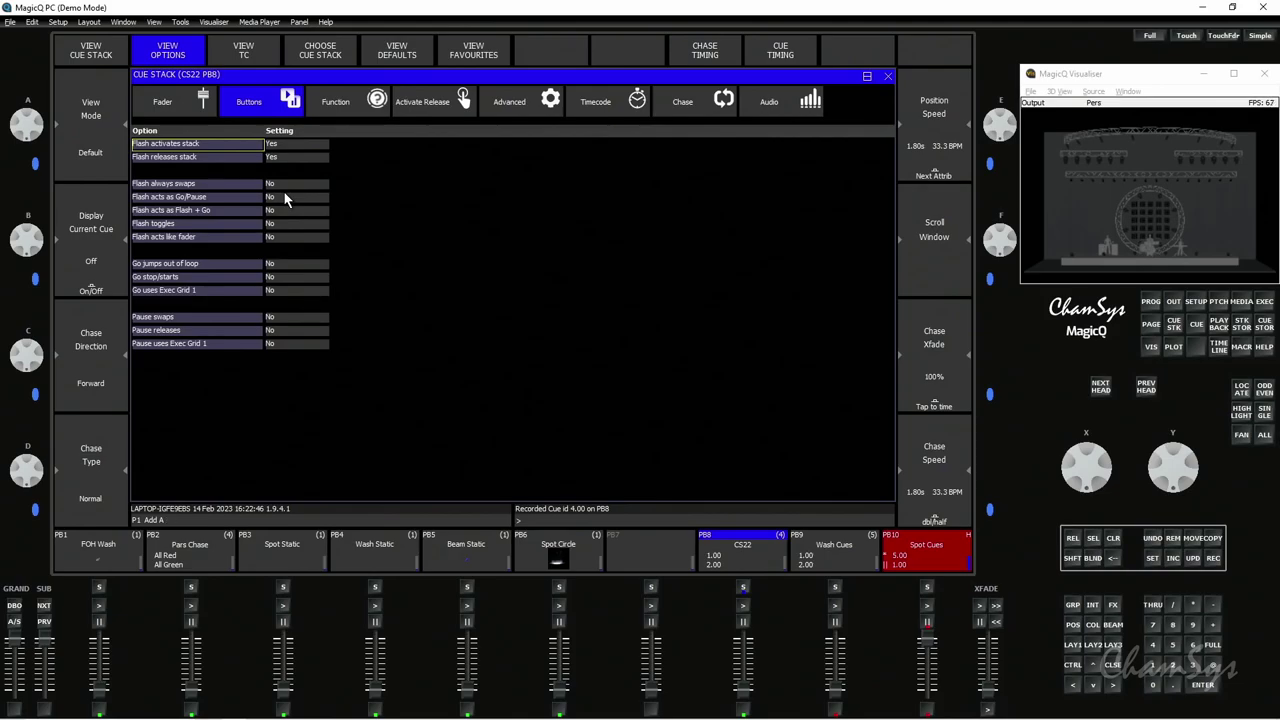
Step: Apply the tc favourite to CS22, then check its timecode cues (01.00–04.00) and fader and button options
left_click(489, 50)
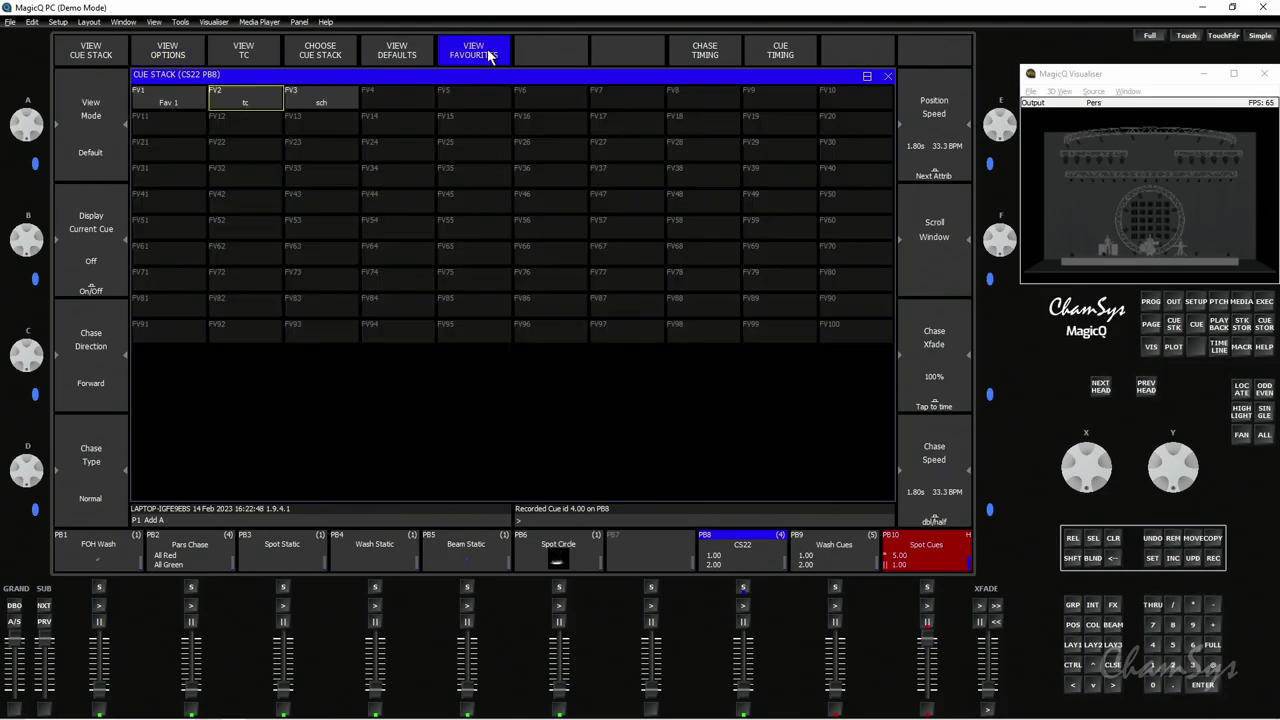
left_click(249, 104)
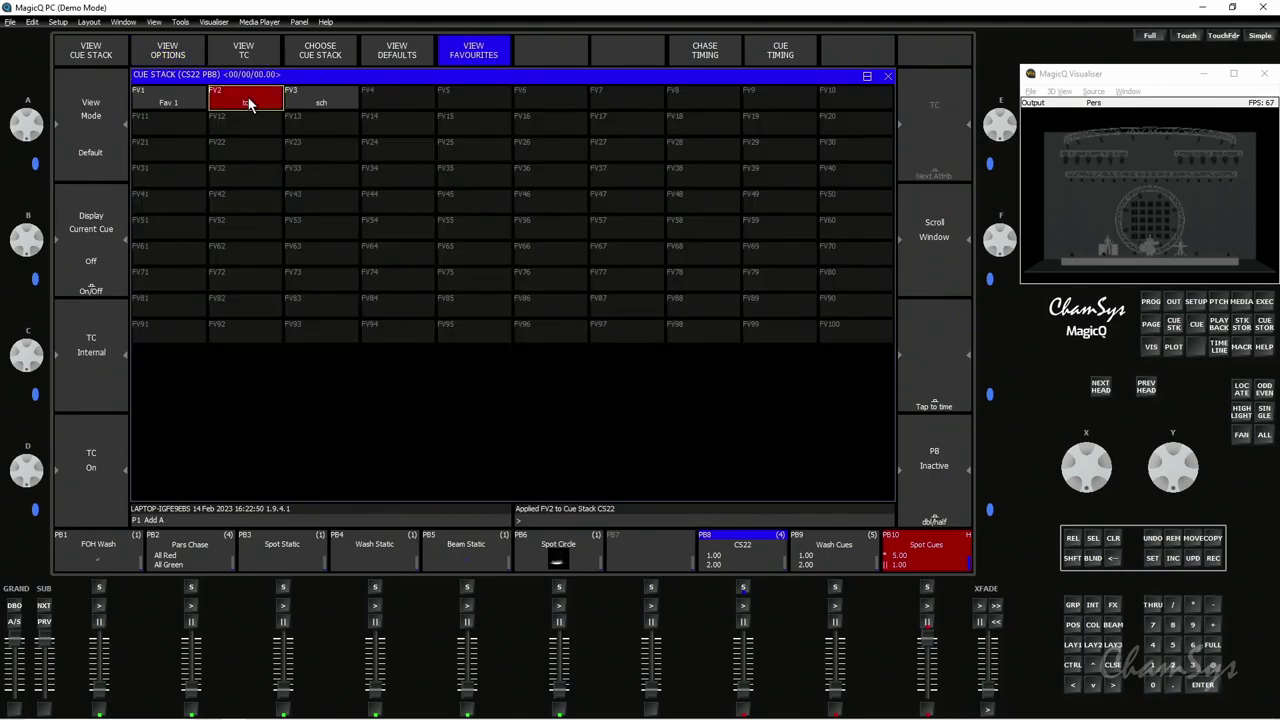
left_click(727, 565)
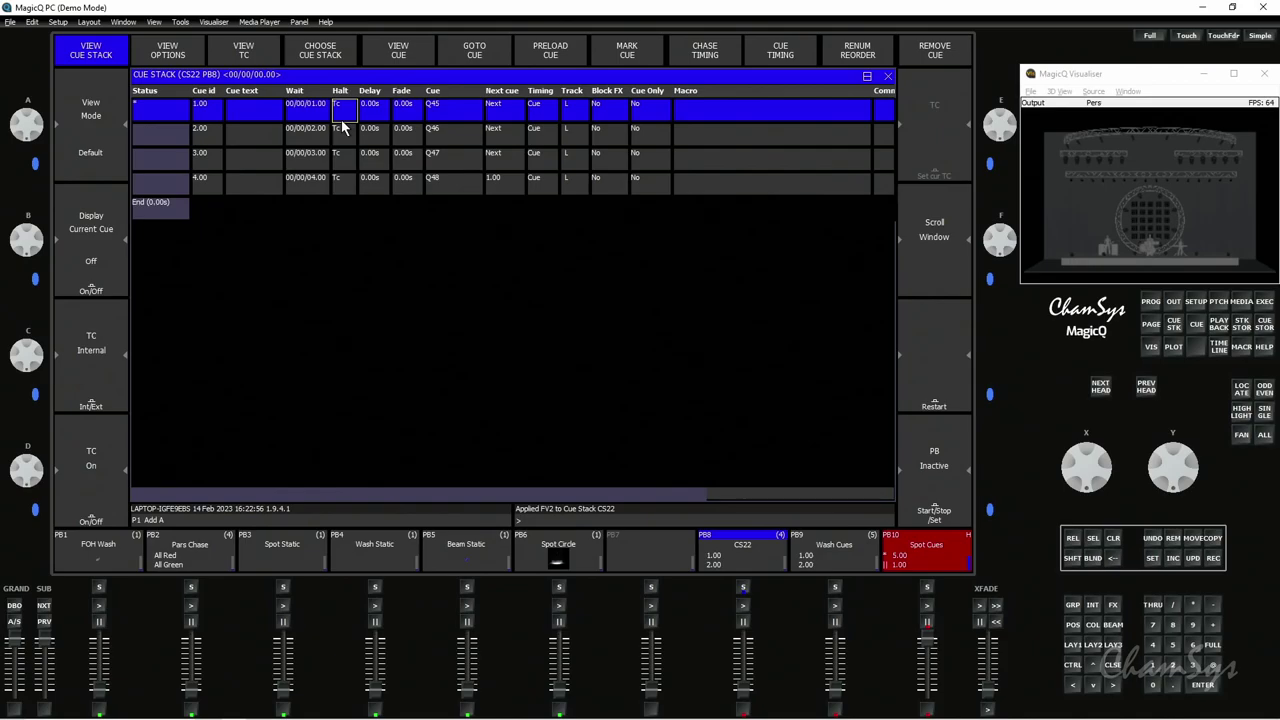
left_click(165, 55)
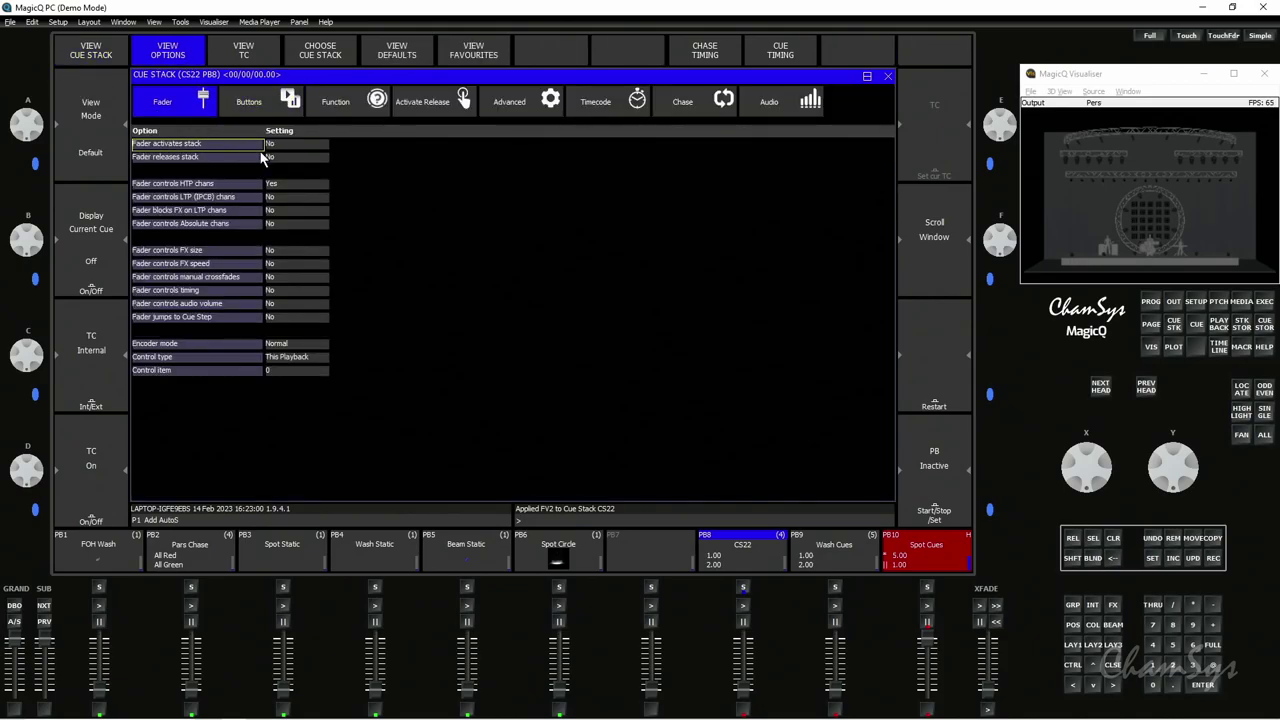
mouse_move(246, 158)
left_click(251, 109)
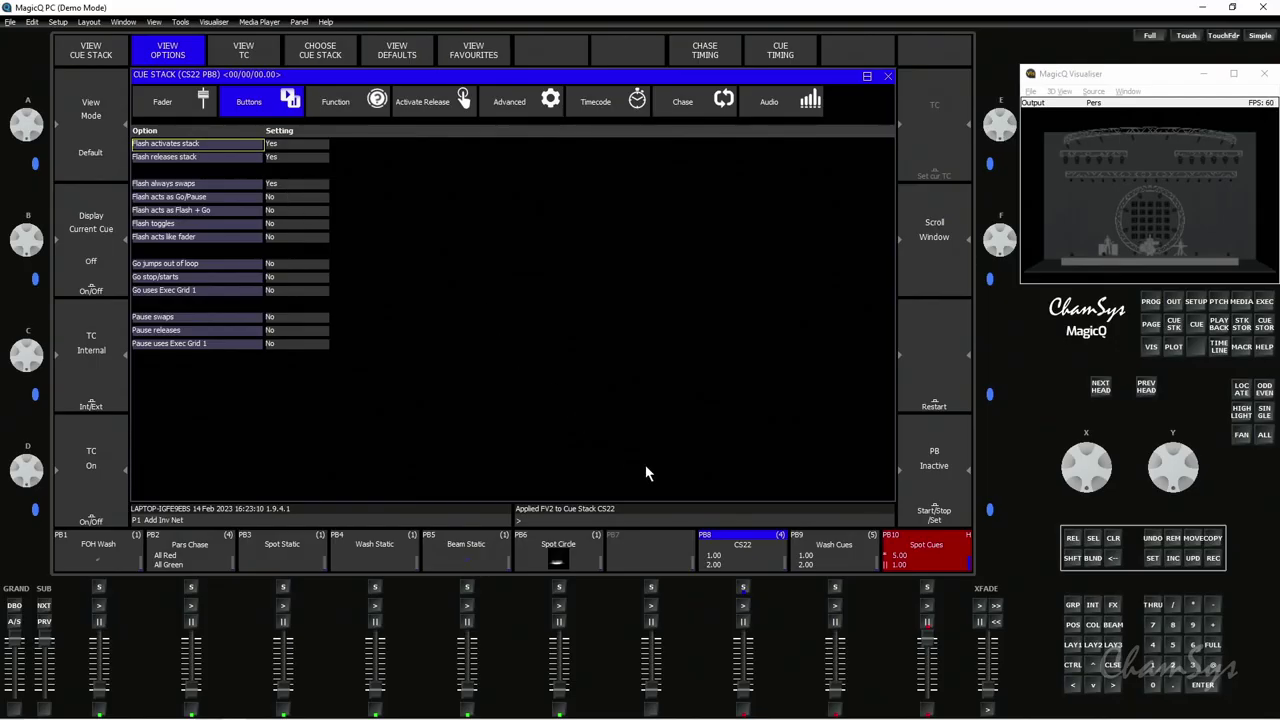
Step: Apply the sch favourite to Spot Cues stack CS12, then review its Follow/halt cues and fader options
left_click(945, 556)
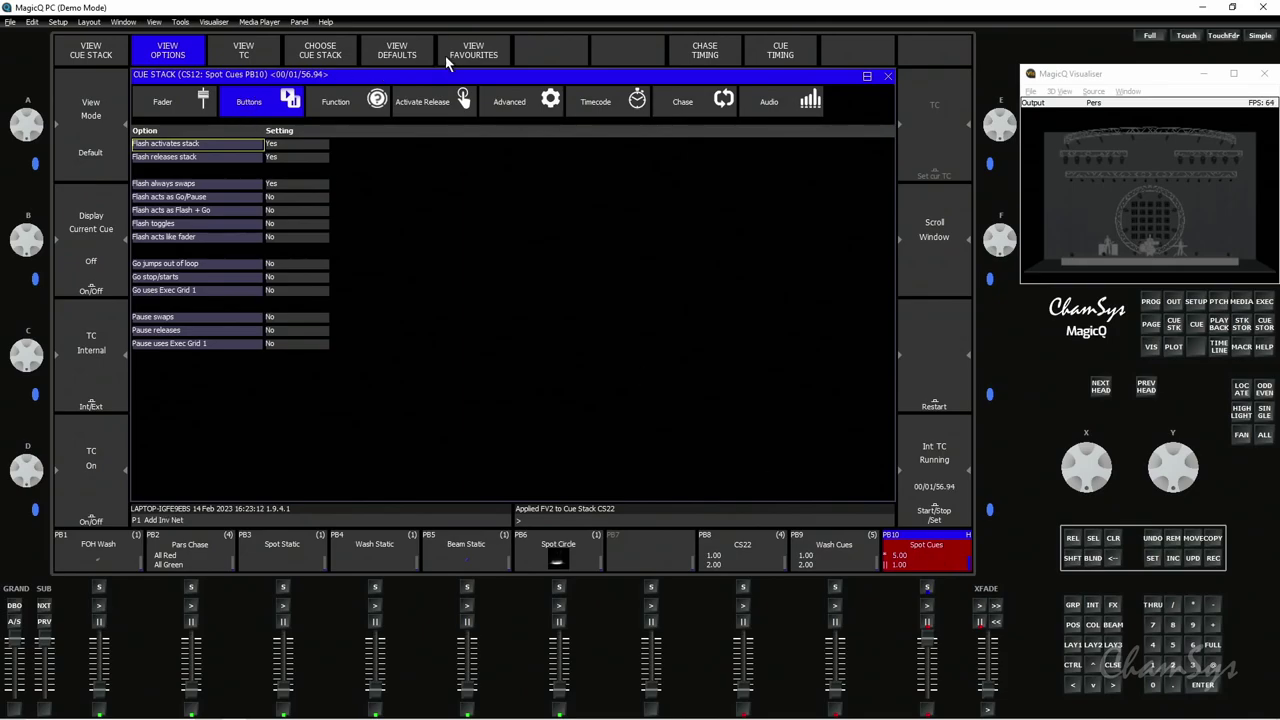
left_click(451, 56)
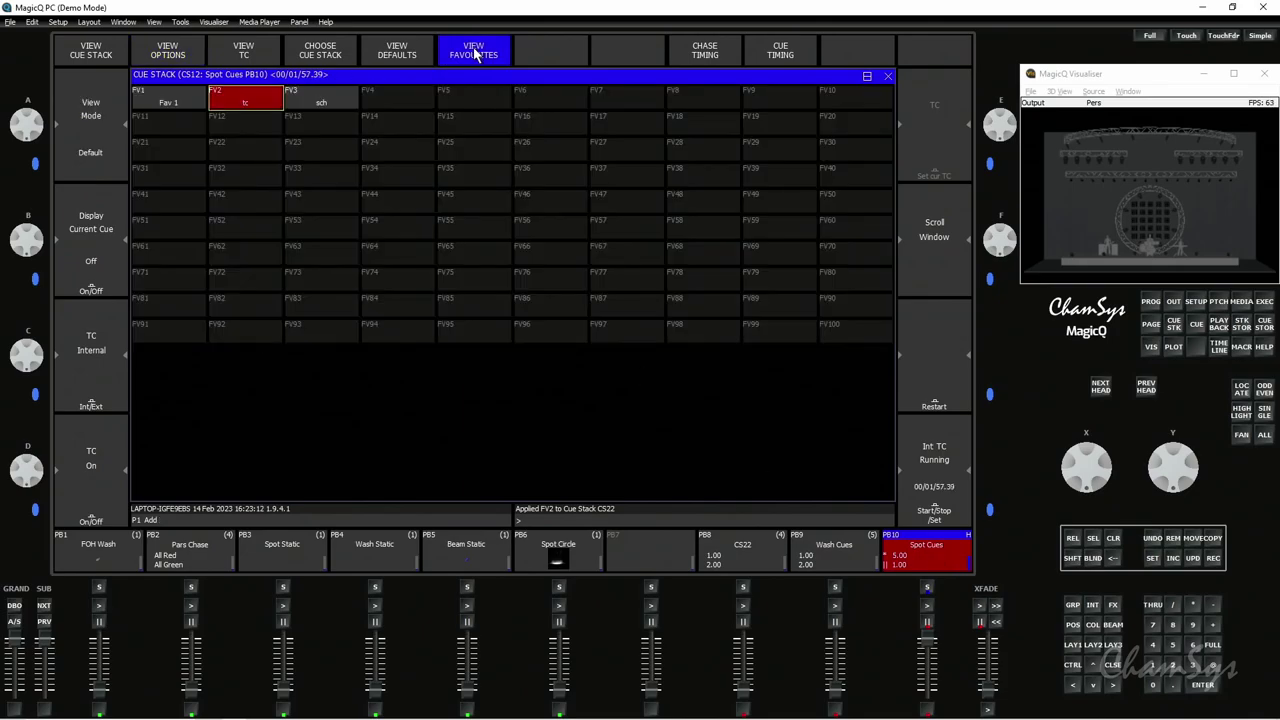
left_click(323, 97)
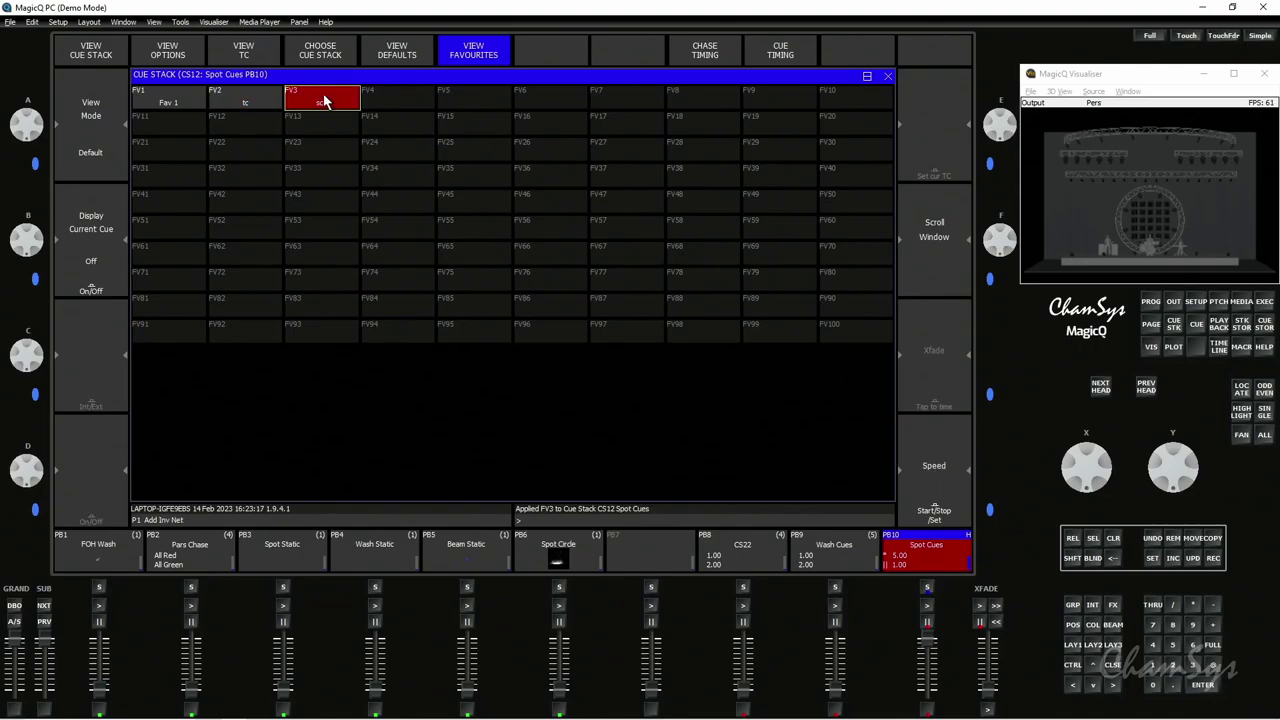
left_click(899, 559)
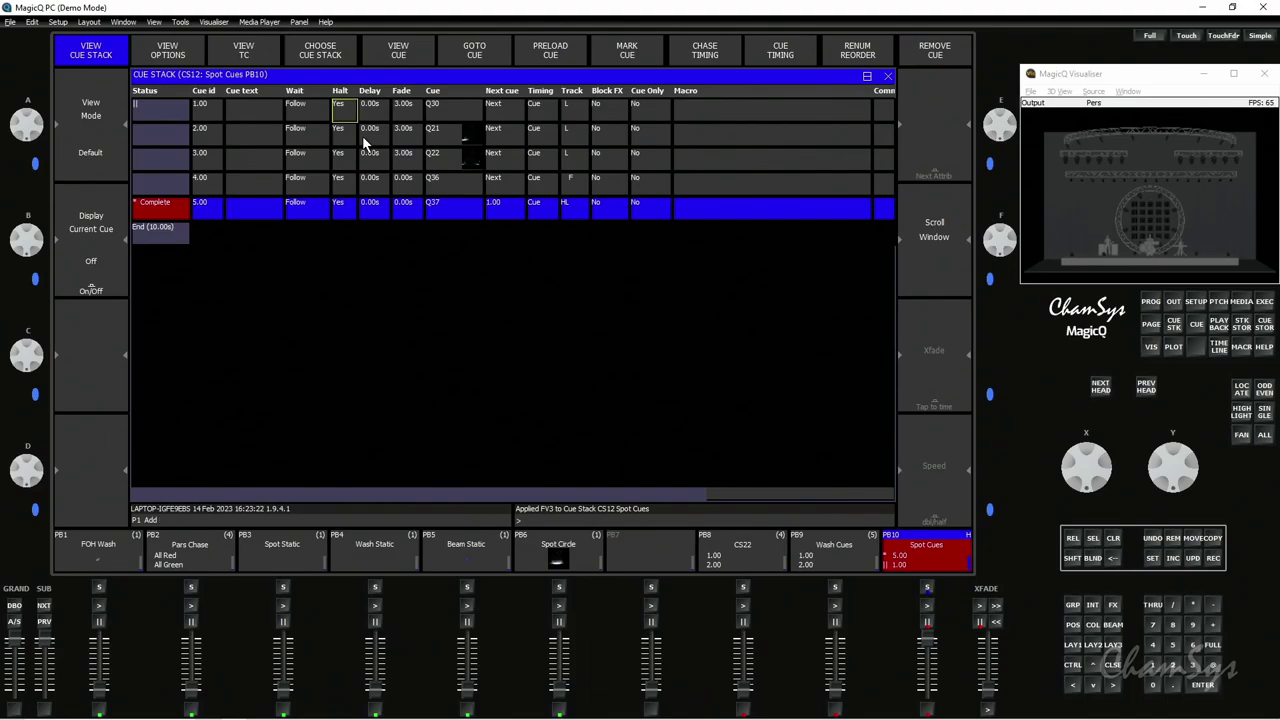
left_click(166, 51)
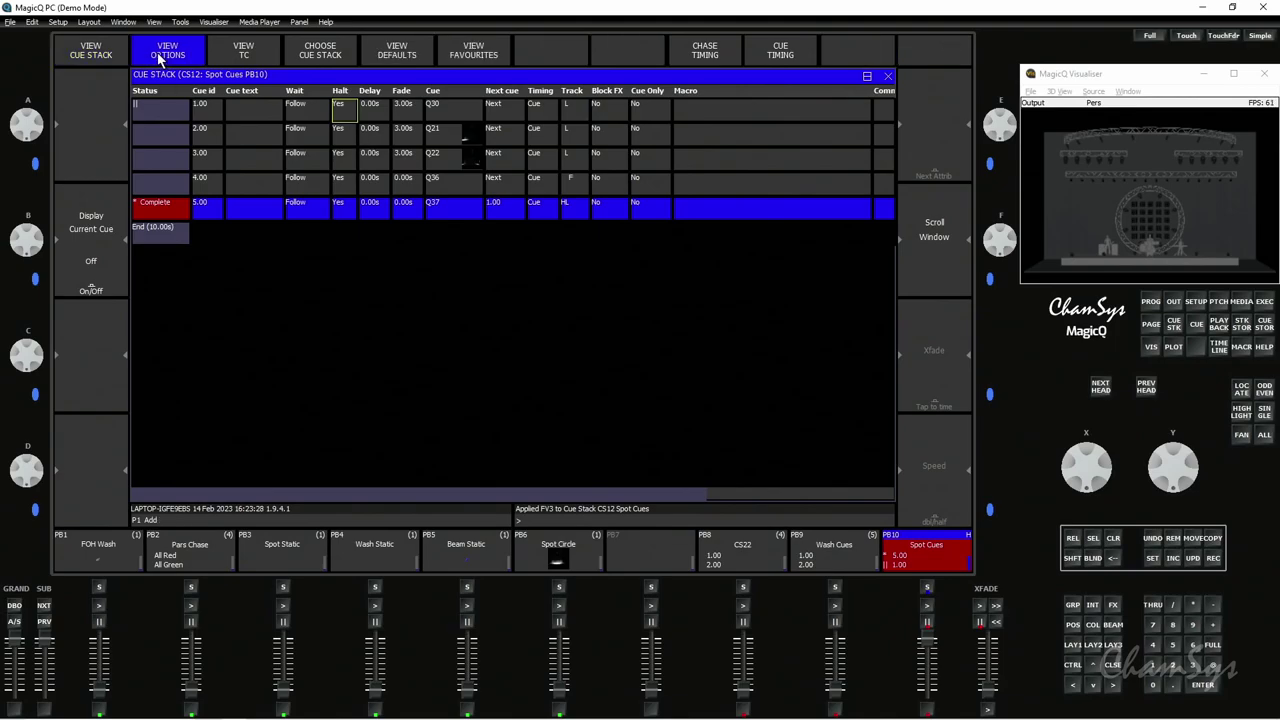
left_click(168, 105)
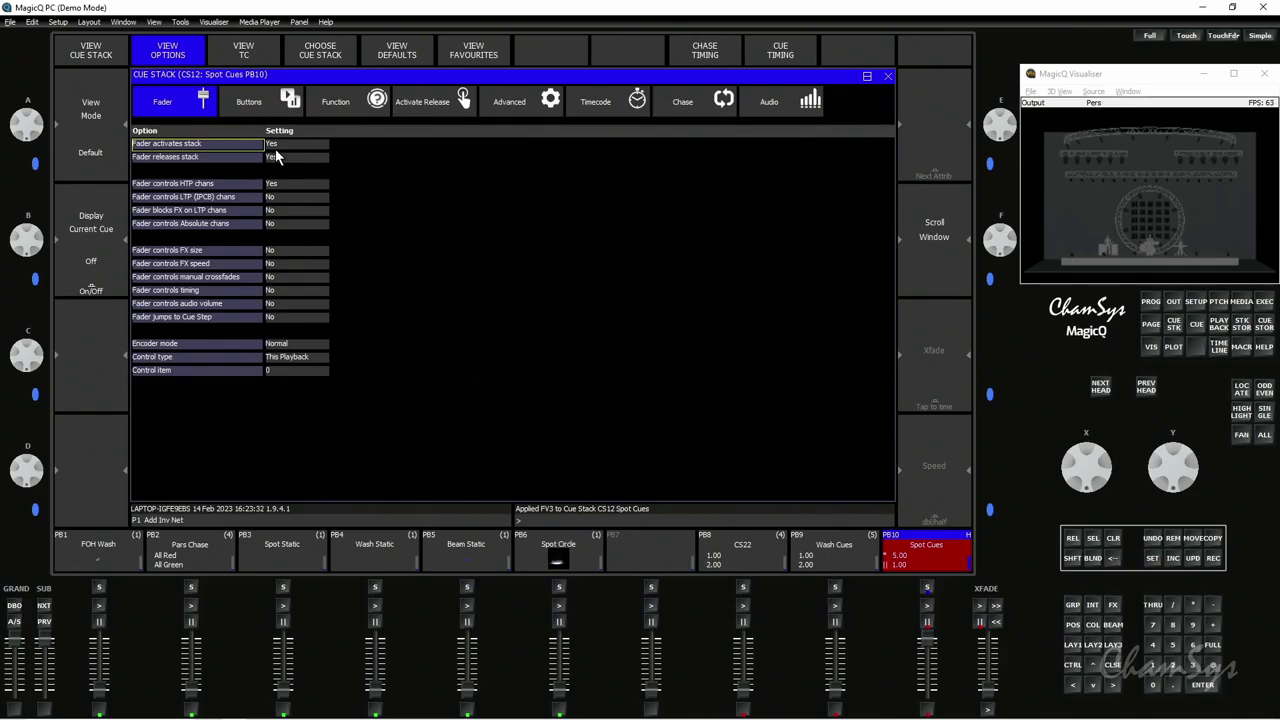
Step: Apply the Fav 1 favourite to the Wash Static stack CS11
left_click(452, 58)
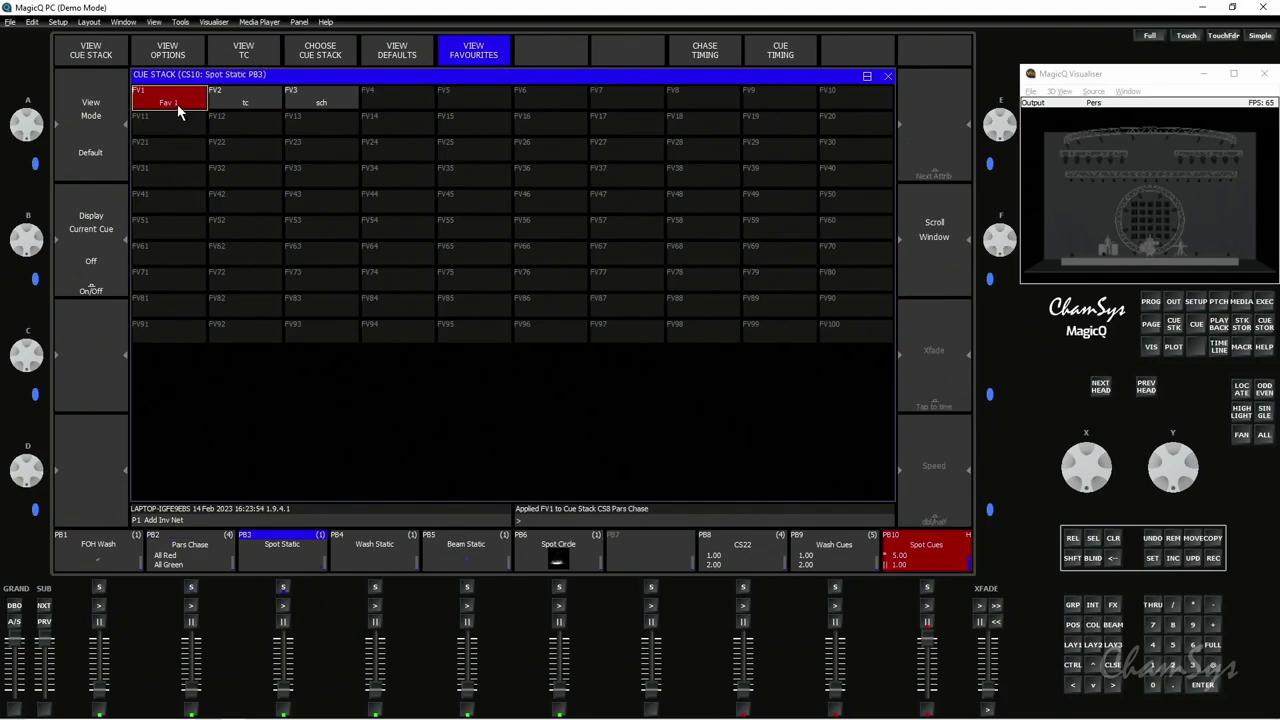
left_click(377, 545)
left_click(176, 98)
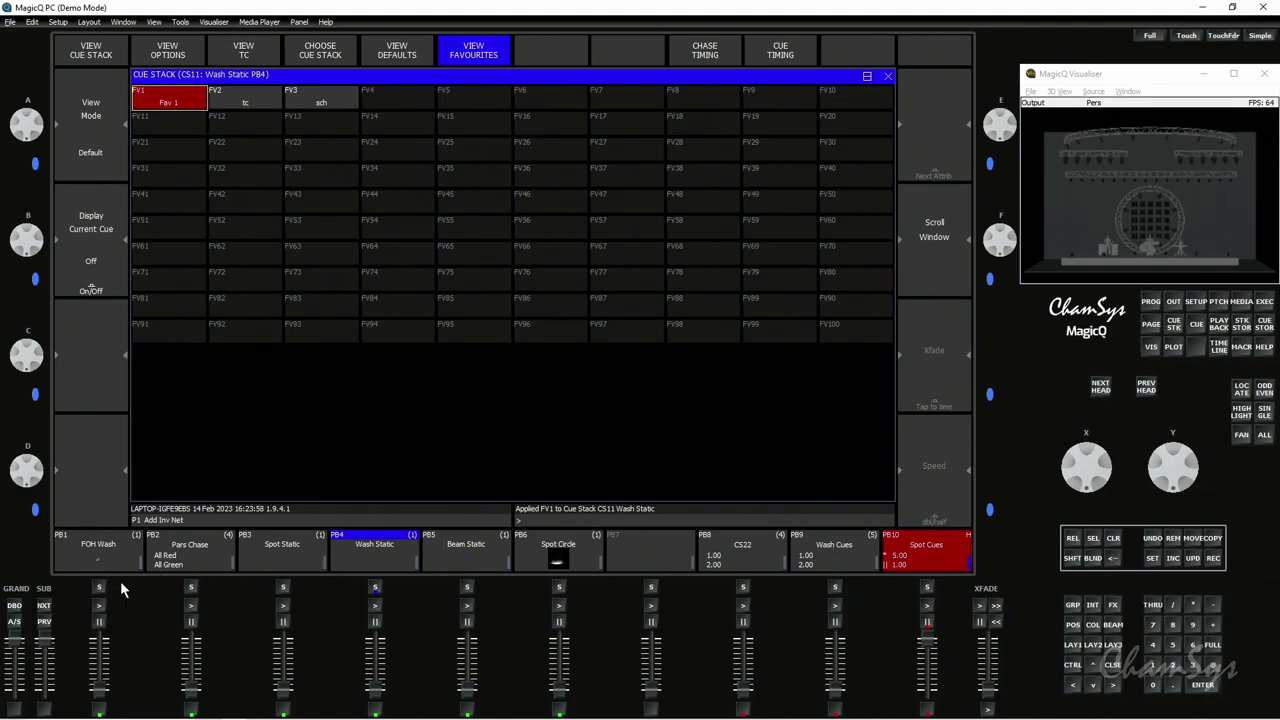
Step: Check which favourites the Pars Chase, FOH Wash and Spot Cues stacks use
left_click(191, 587)
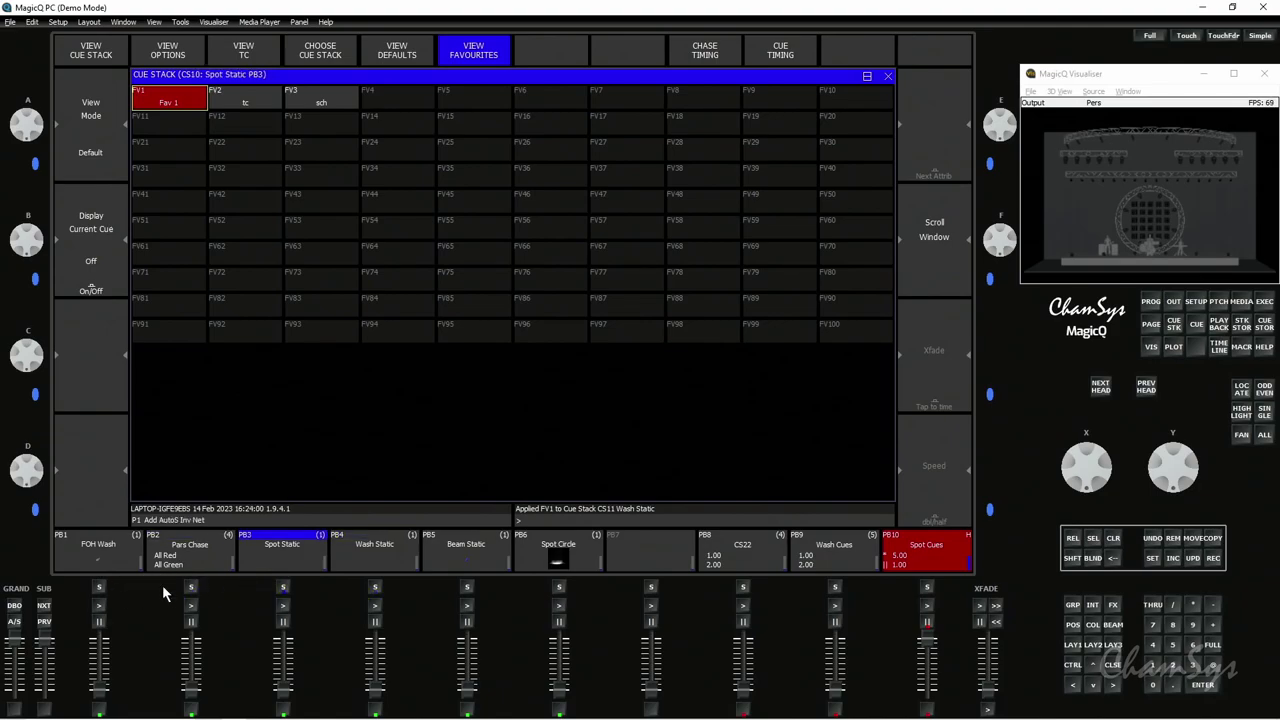
left_click(99, 588)
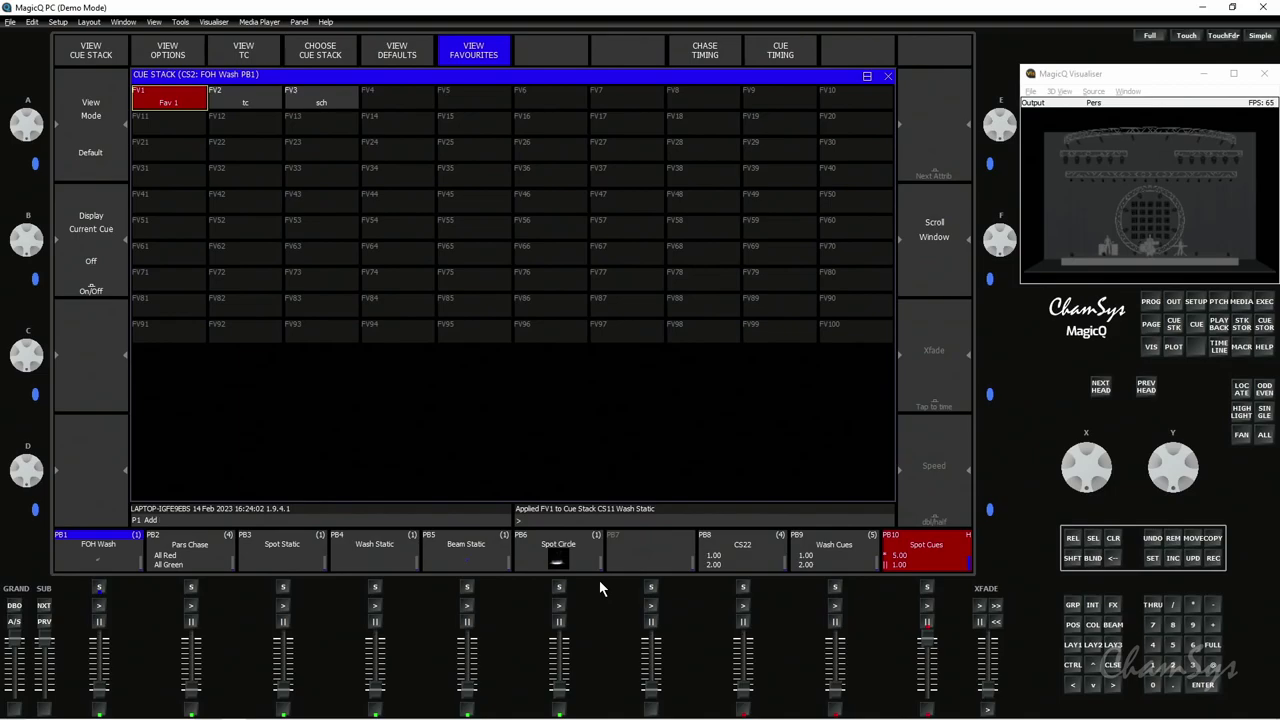
left_click(928, 590)
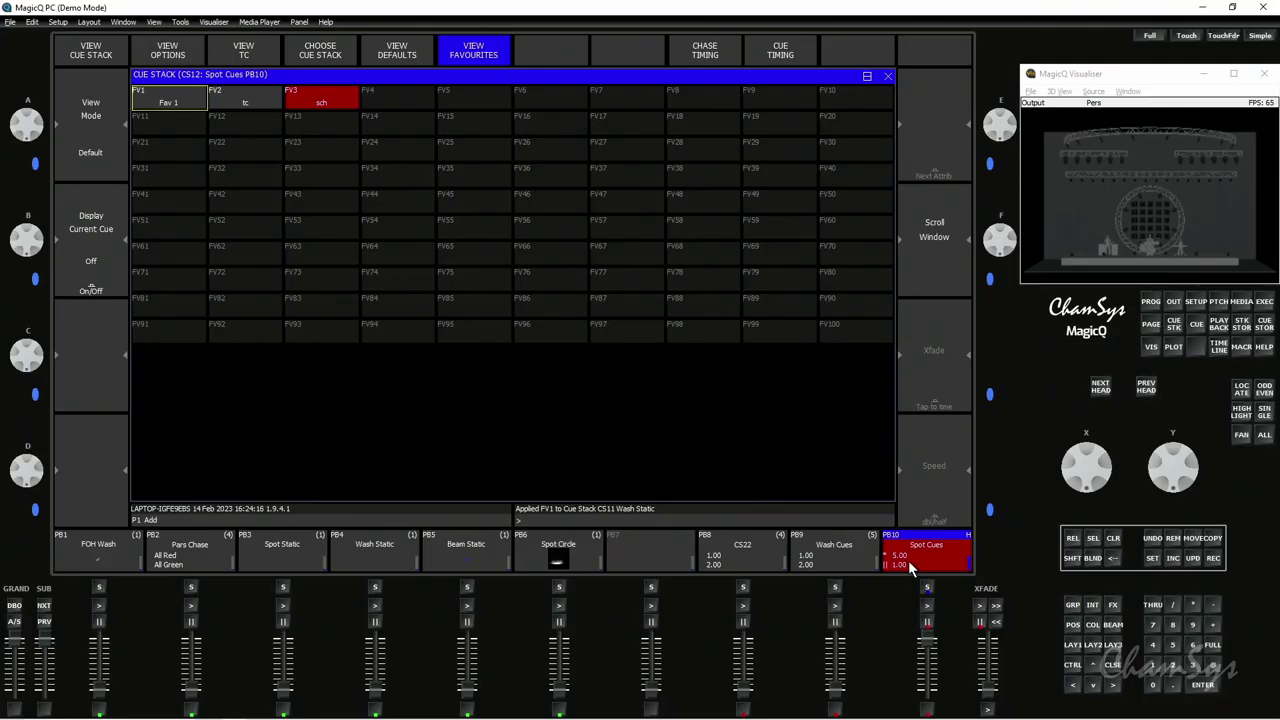
Step: On FOH Wash stack CS2, set Fader activates stack, Fader releases stack, FX size and FX speed to Yes
left_click(75, 553)
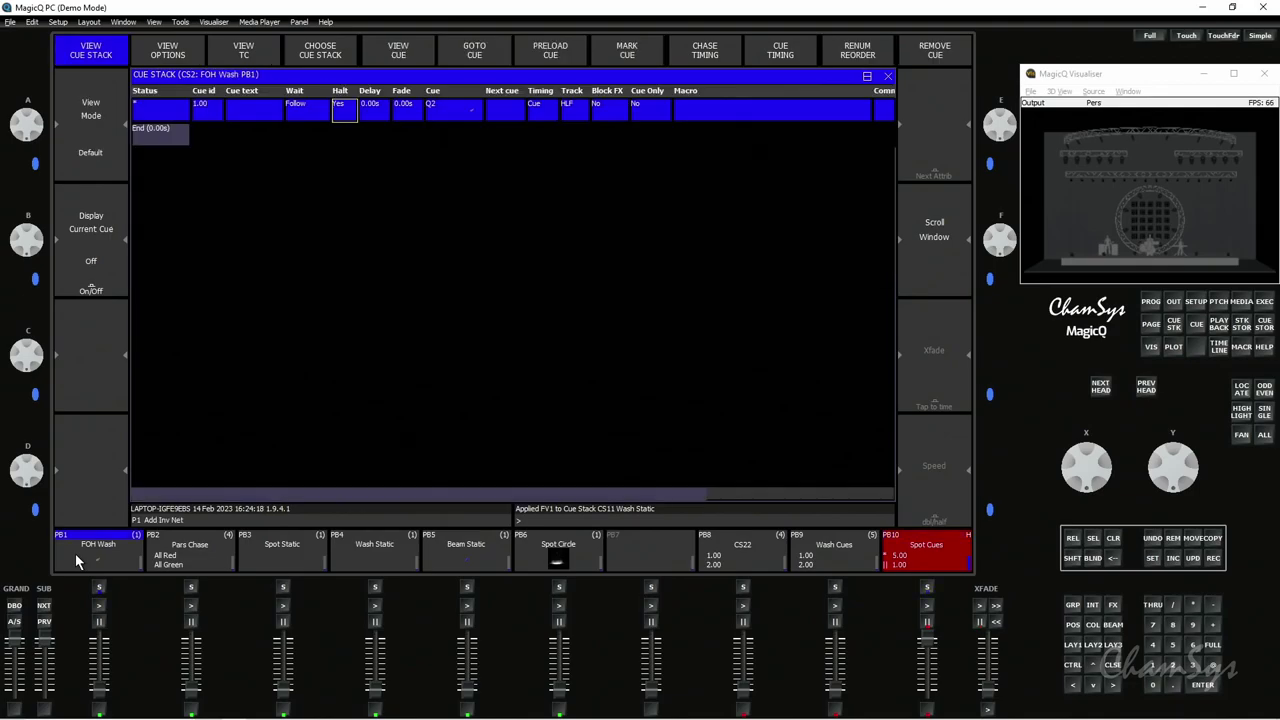
left_click(142, 58)
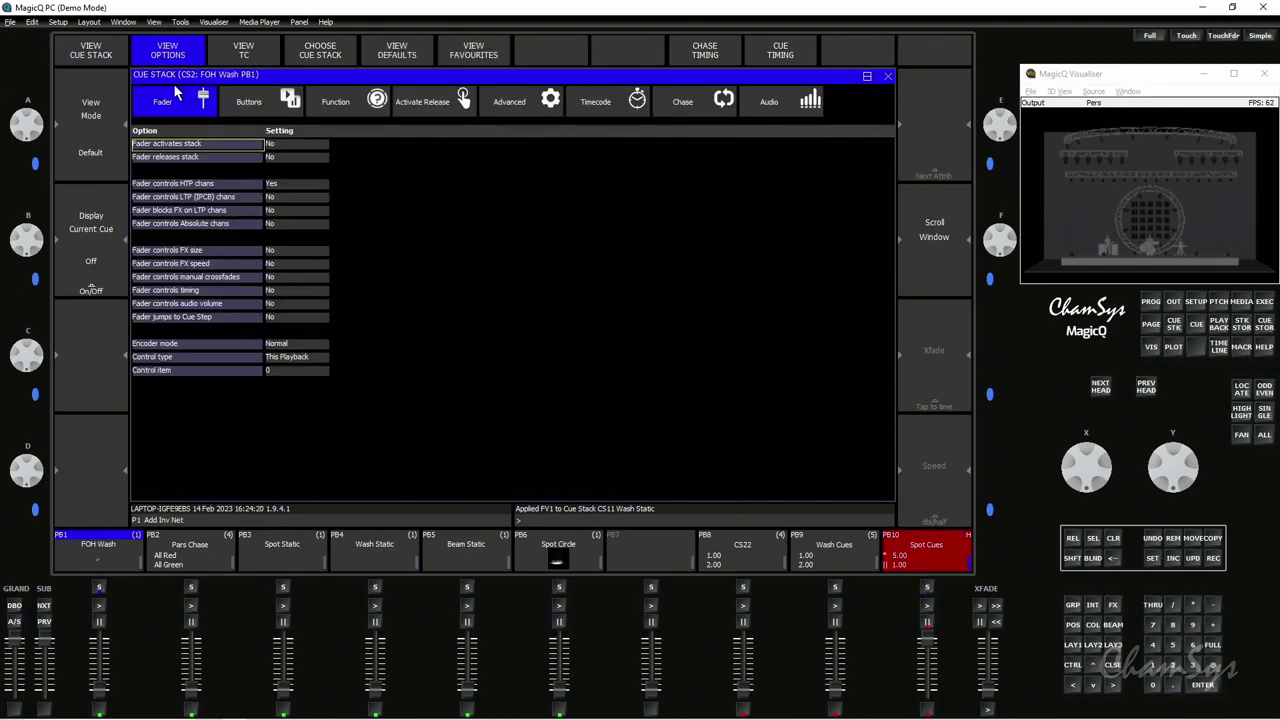
left_click_drag(305, 148, 309, 160)
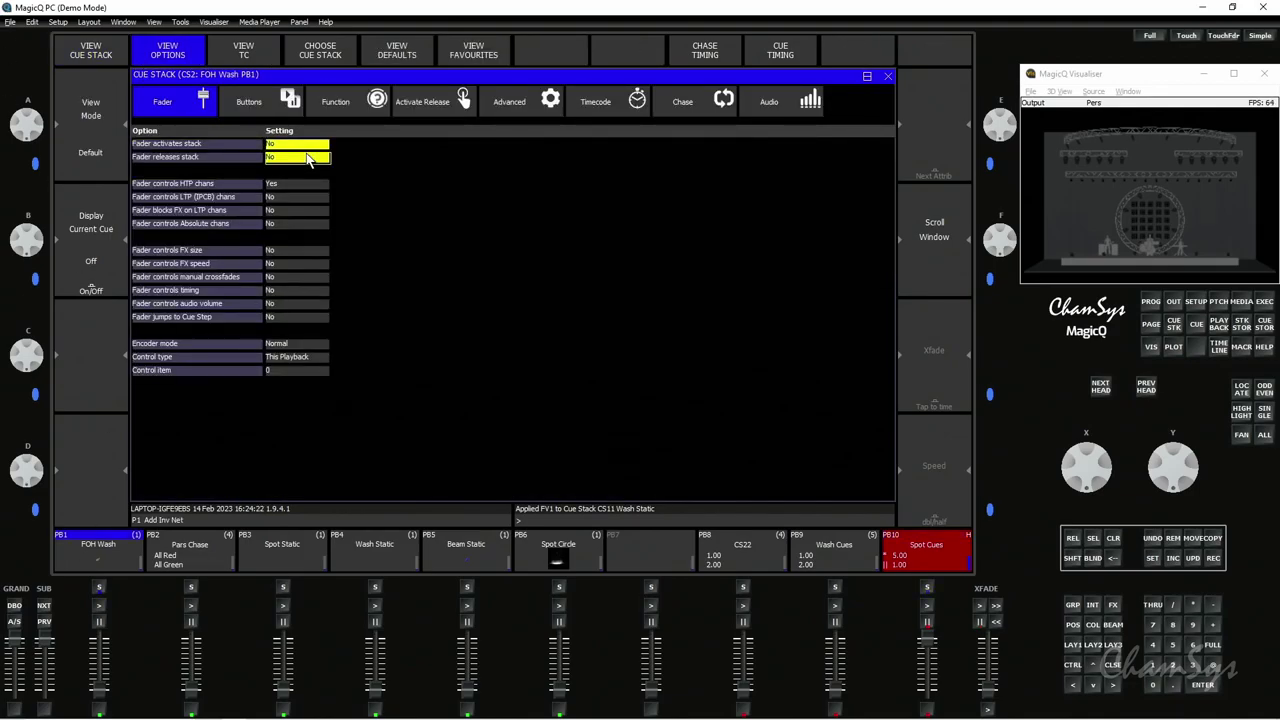
left_click(308, 160)
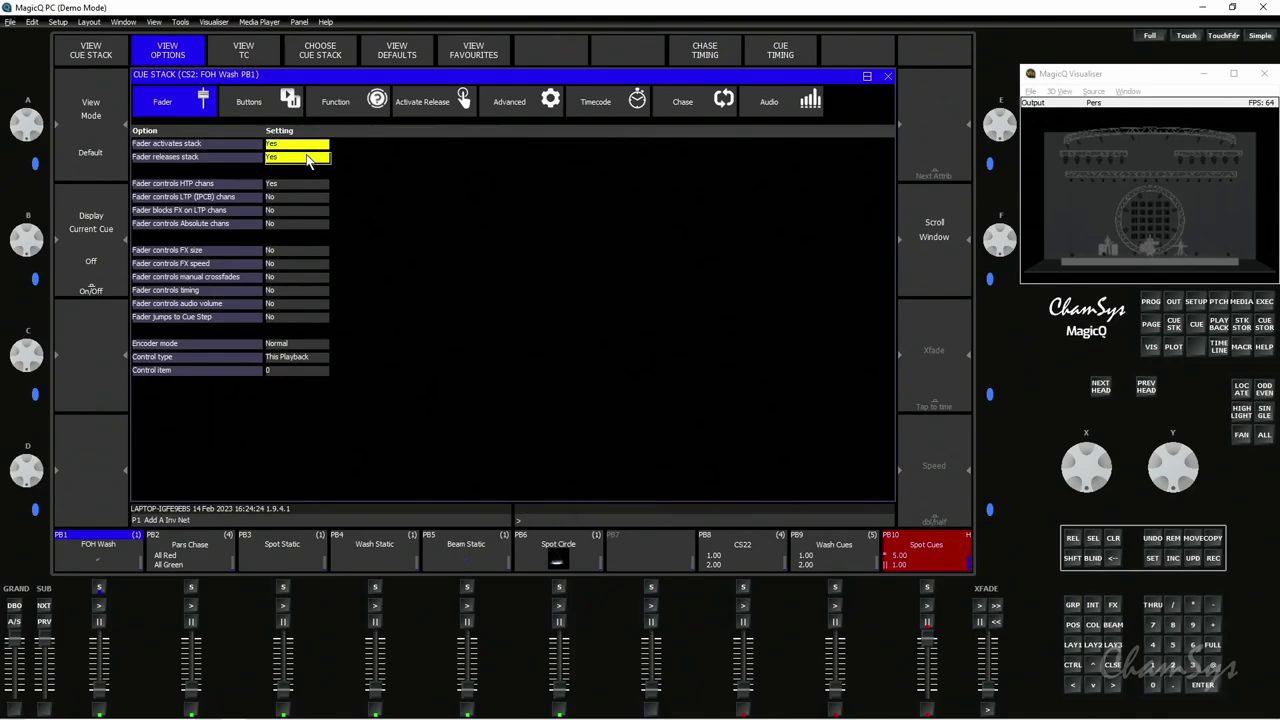
left_click(302, 251)
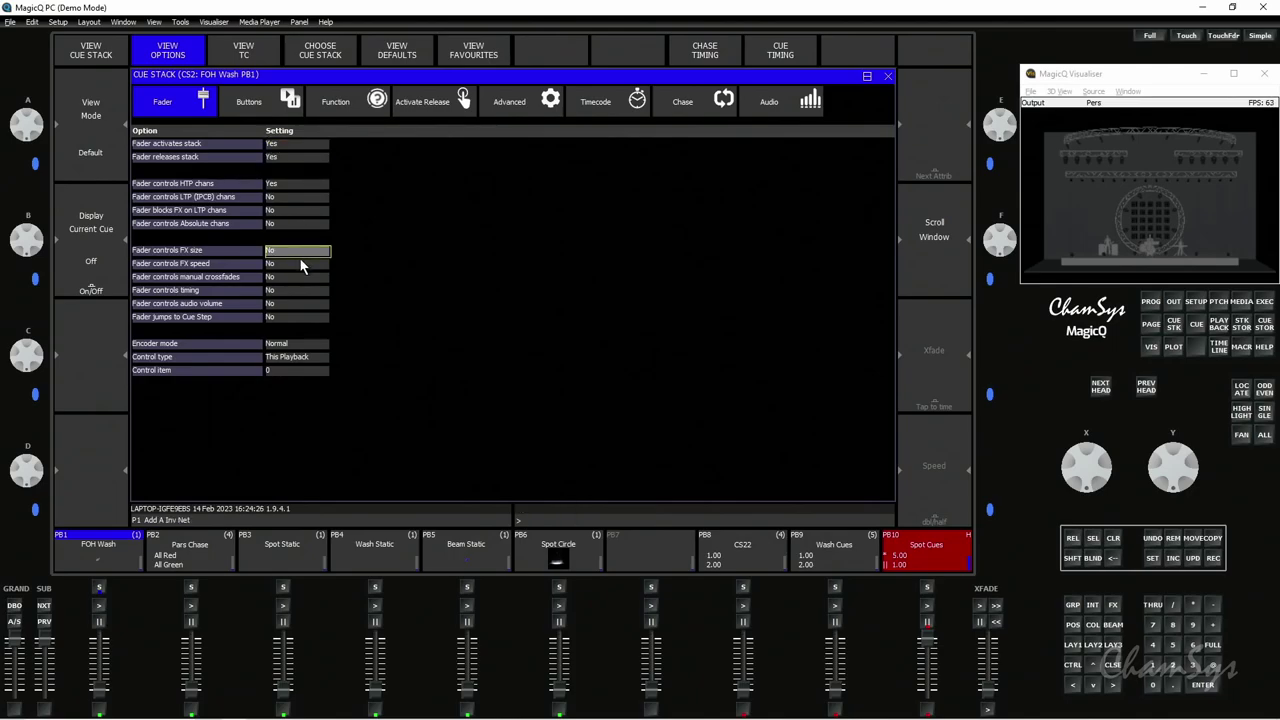
left_click(303, 265)
left_click(289, 186)
Step: Store the FOH Wash stack's current settings in Fav 1
left_click(490, 55)
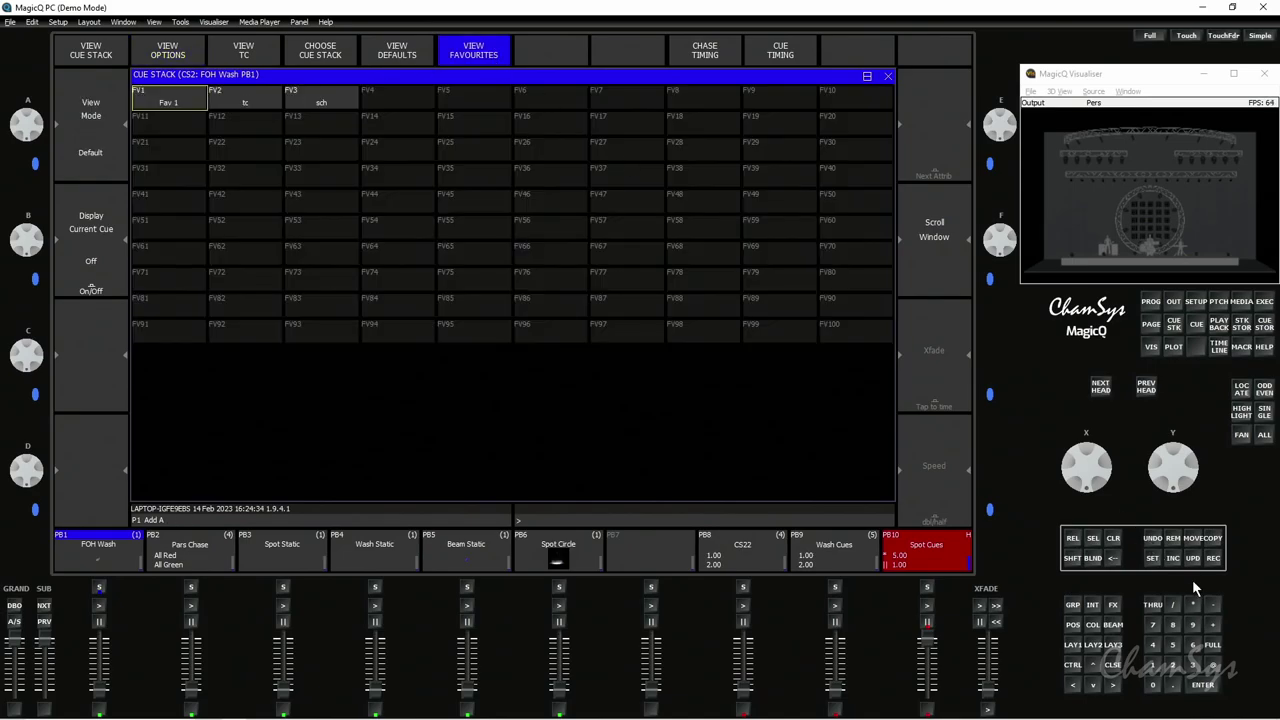
left_click(1213, 558)
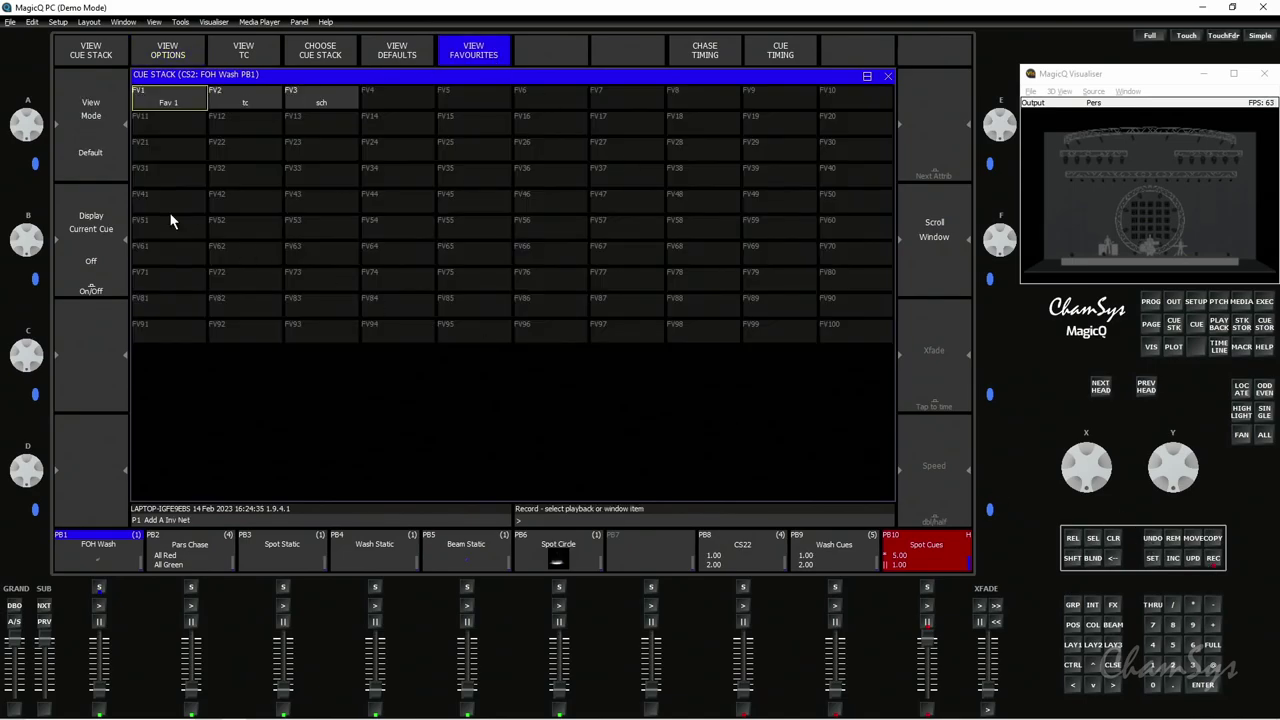
left_click(160, 104)
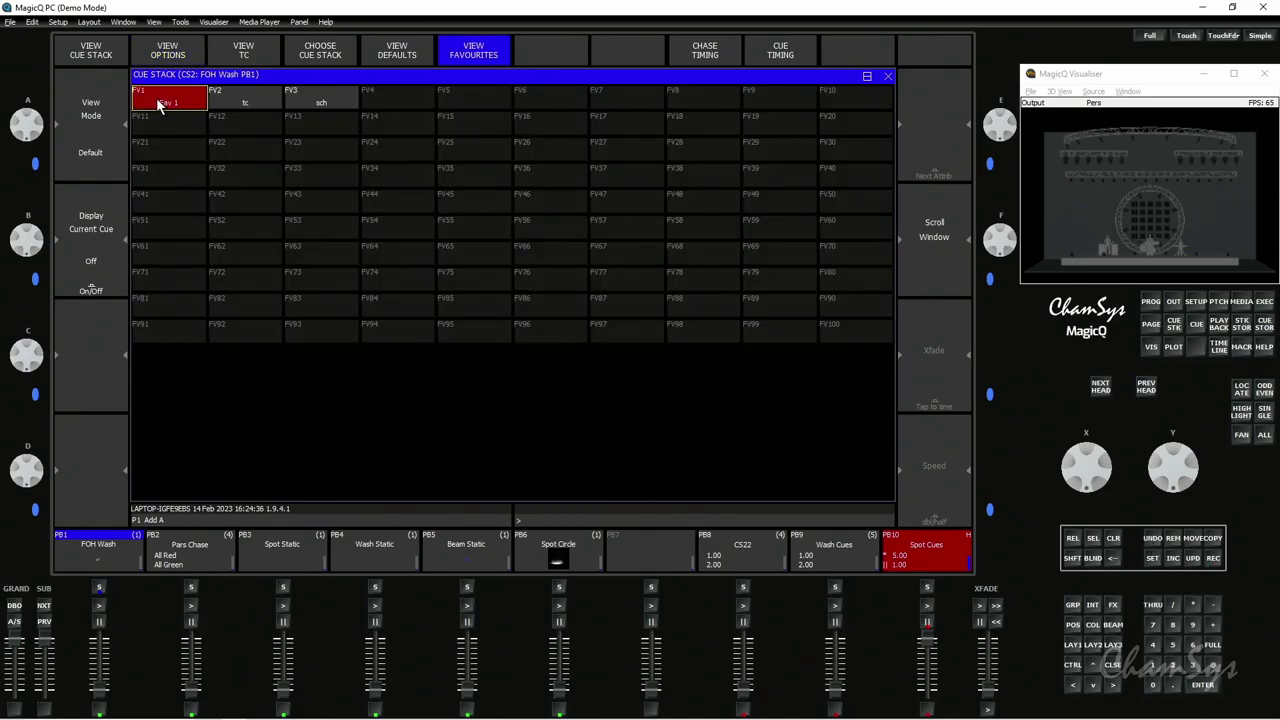
Step: Apply Fav 1 to Pars Chase and Spot Static, then check Pars Chase's fader options
left_click(202, 544)
left_click(186, 102)
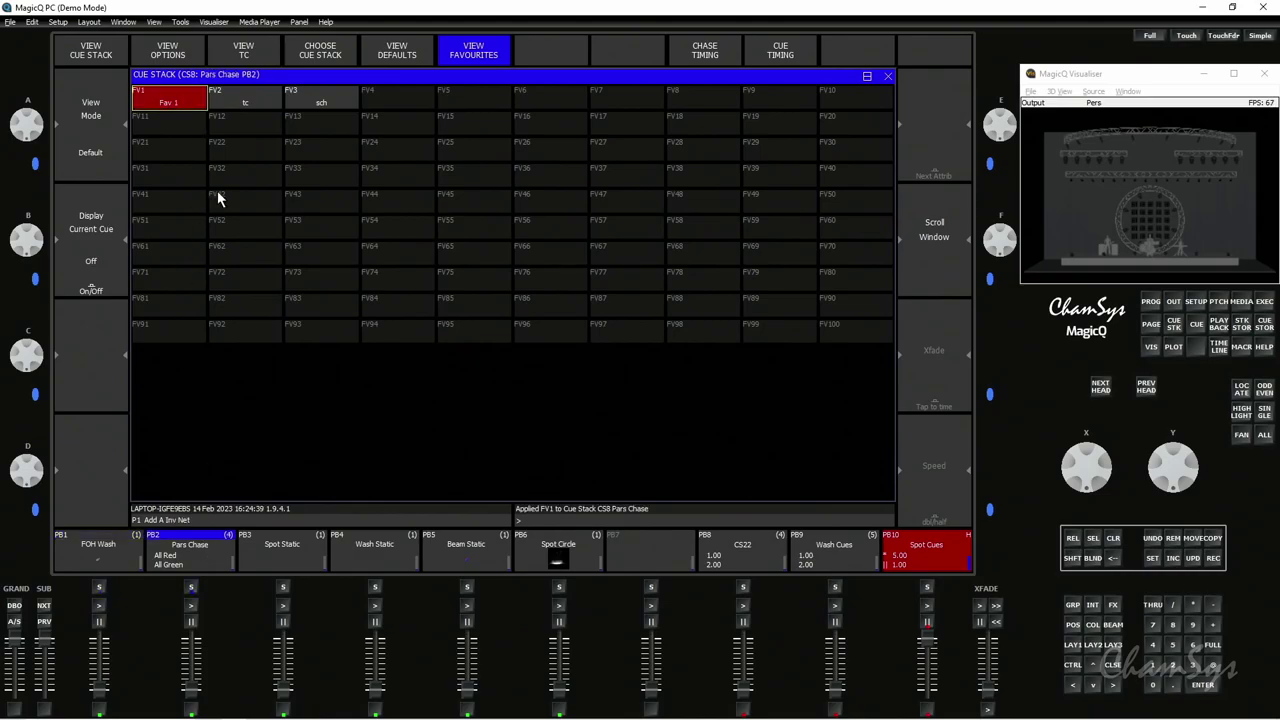
left_click(299, 565)
left_click(168, 108)
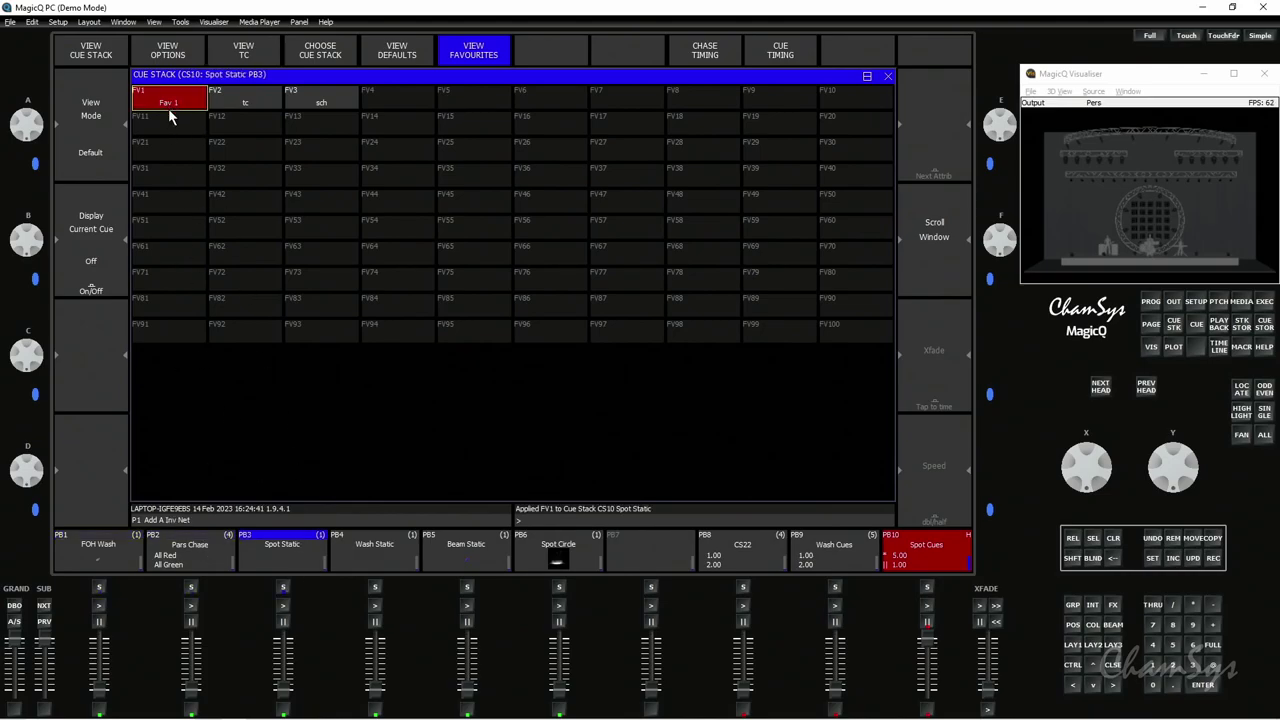
left_click(194, 553)
left_click(166, 50)
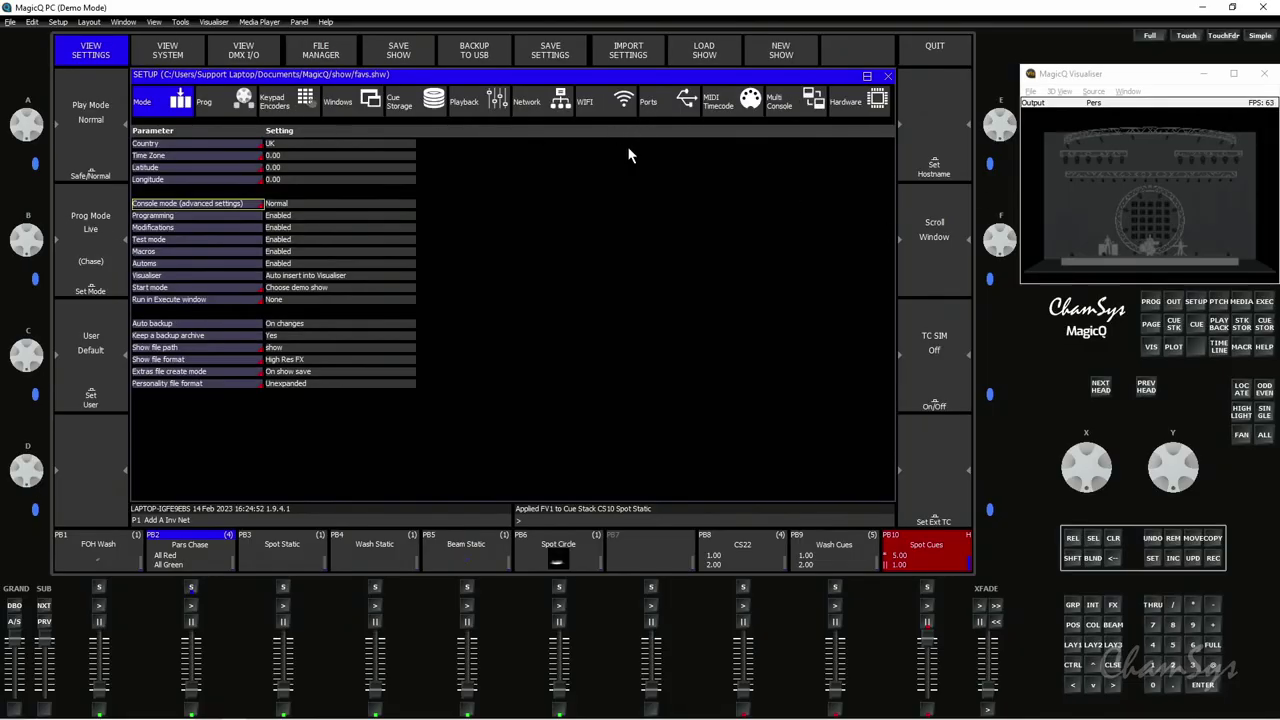
Step: Overwrite the saved show, then save the console settings to a file named favs
left_click(410, 56)
key("Return")
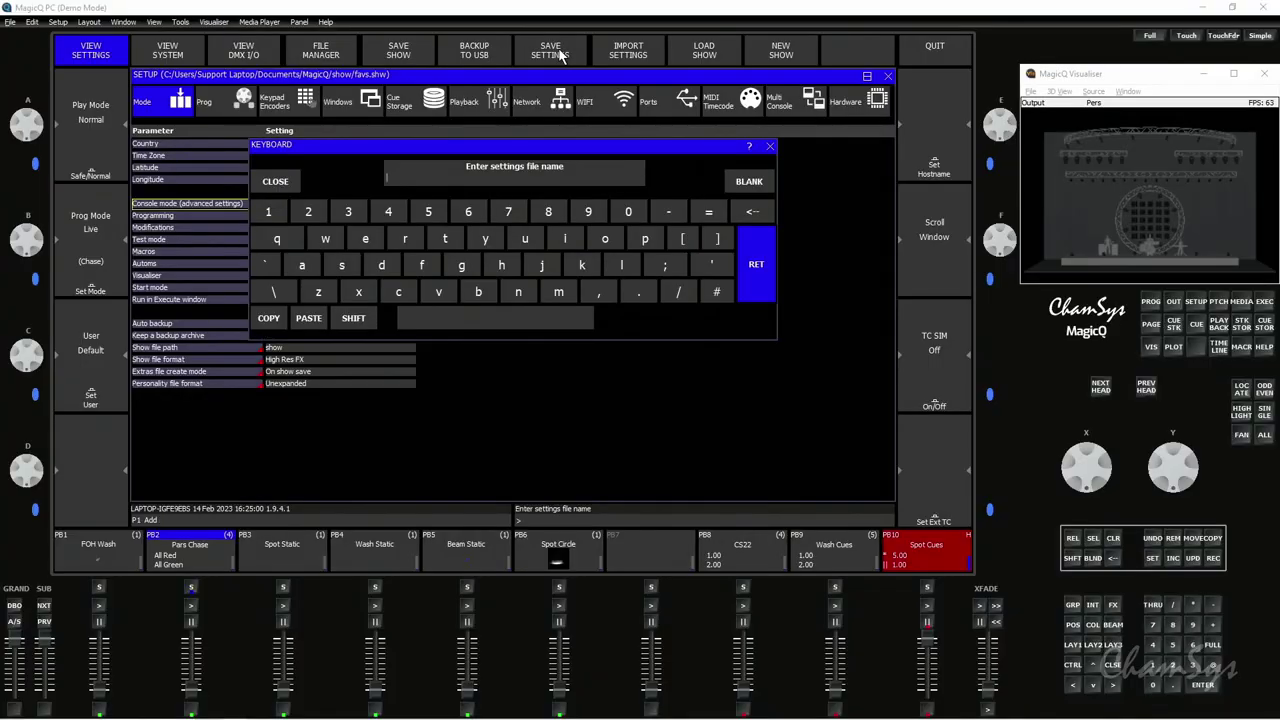
type("f")
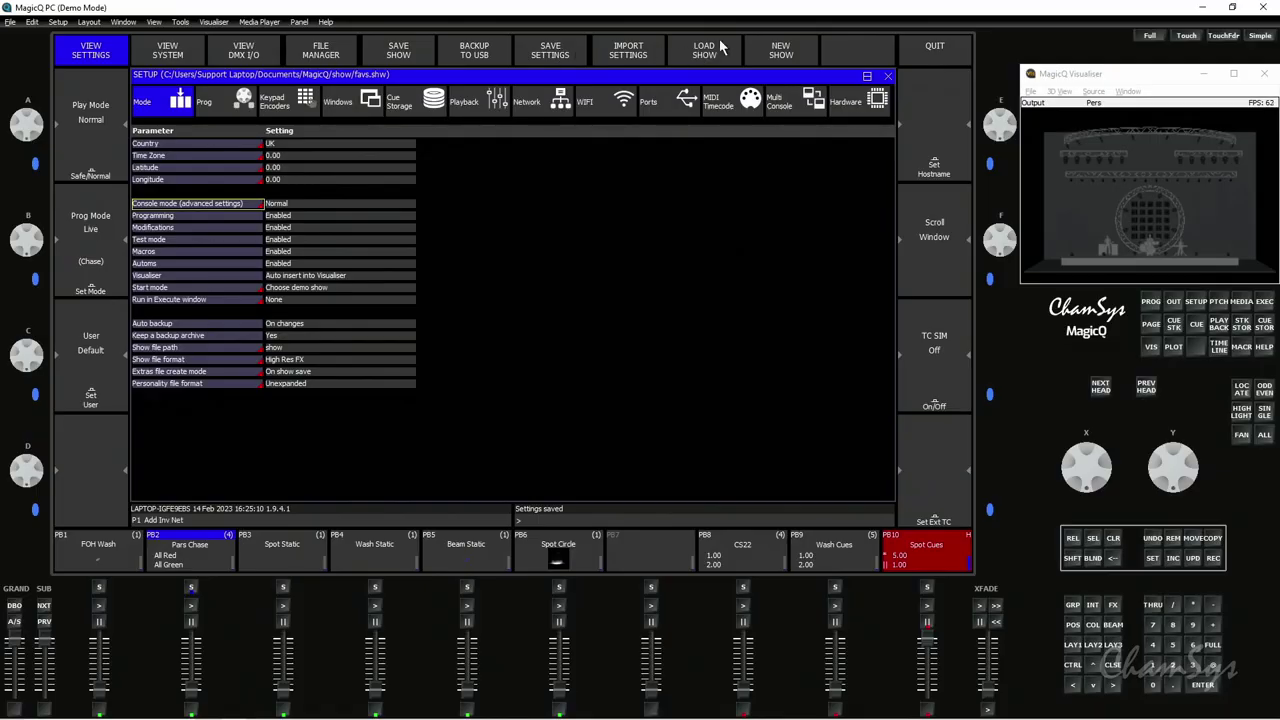
Step: Start a new show in Live (Chase) programming mode
left_click(782, 55)
left_click(422, 203)
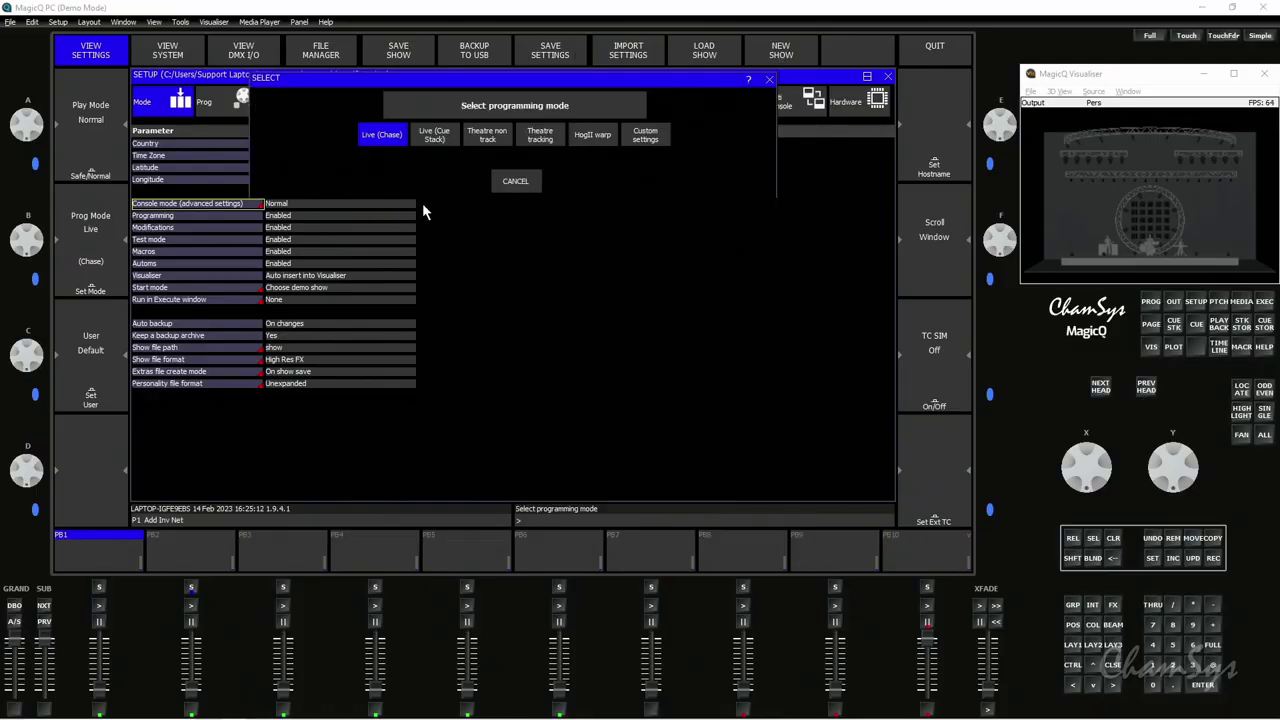
left_click(380, 137)
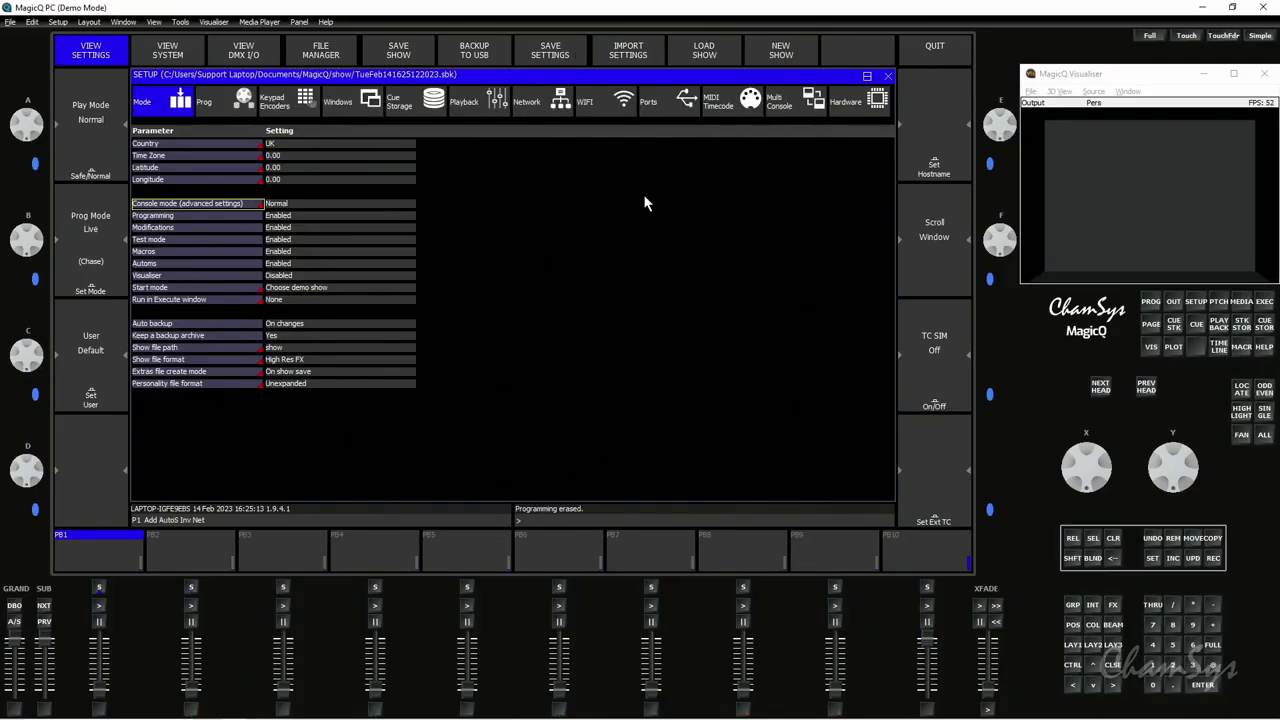
Step: Record three cues onto playback 10 as stack CS1 and display its empty favourites
left_click(1214, 560)
left_click(950, 568)
left_click(1212, 564)
left_click(955, 560)
left_click(1214, 562)
left_click(929, 561)
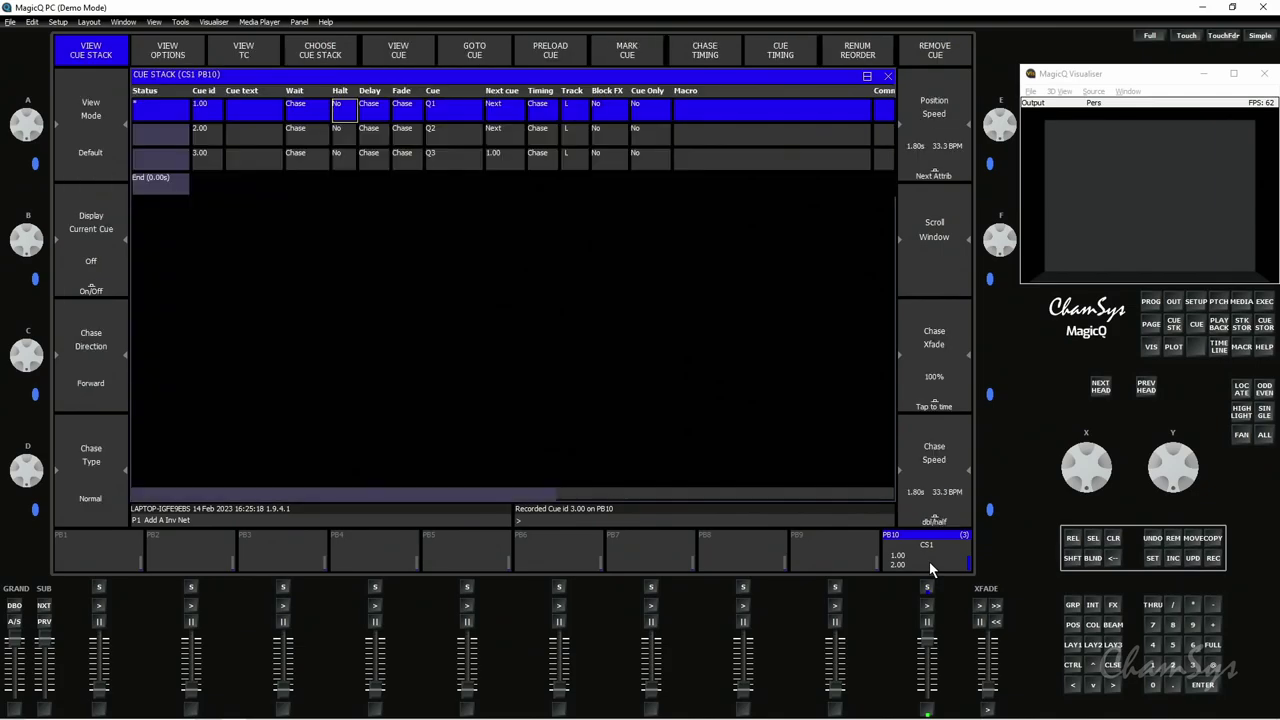
left_click(180, 55)
left_click(453, 60)
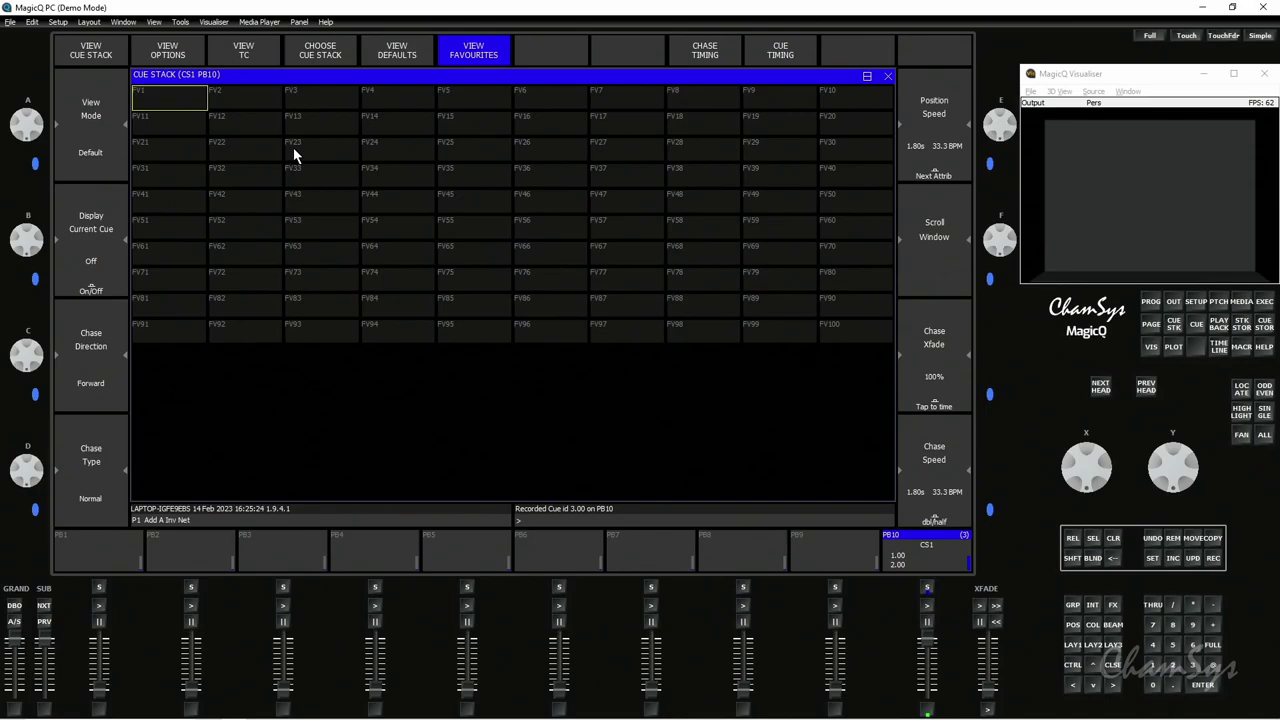
Step: Import the favs.set settings file into the new show and select playback 10's cue stack
left_click(1195, 301)
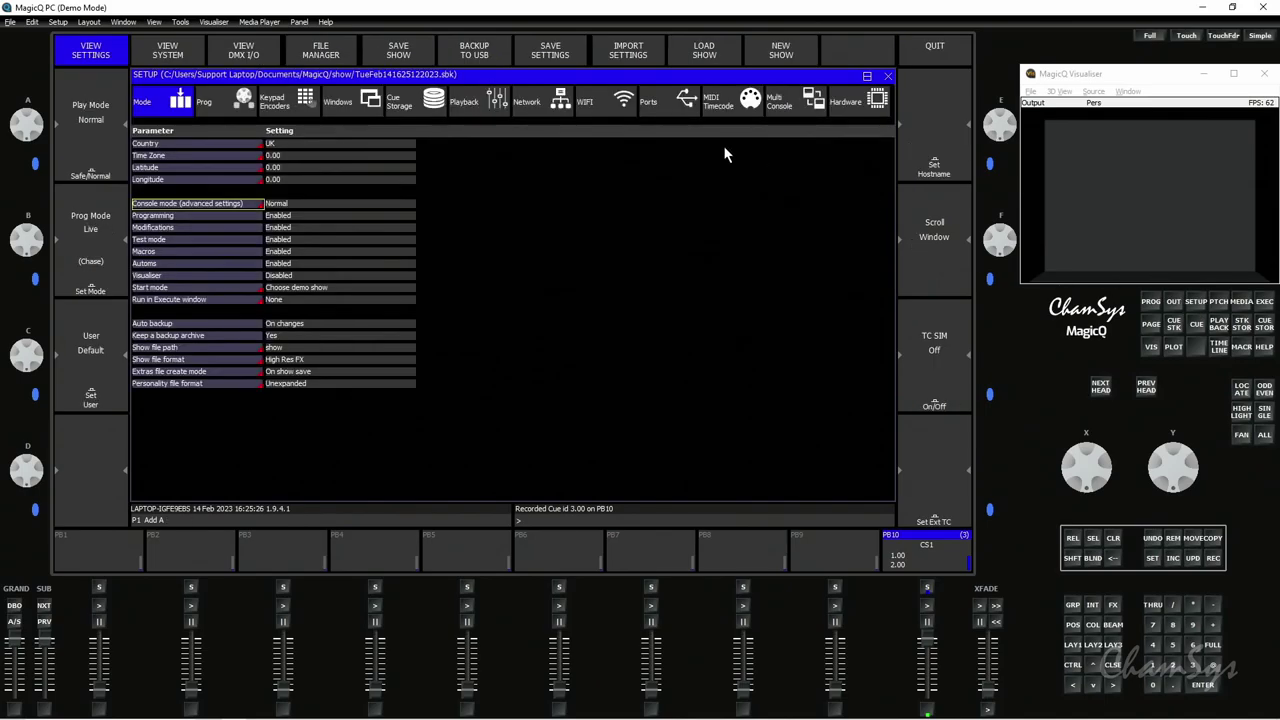
left_click(629, 58)
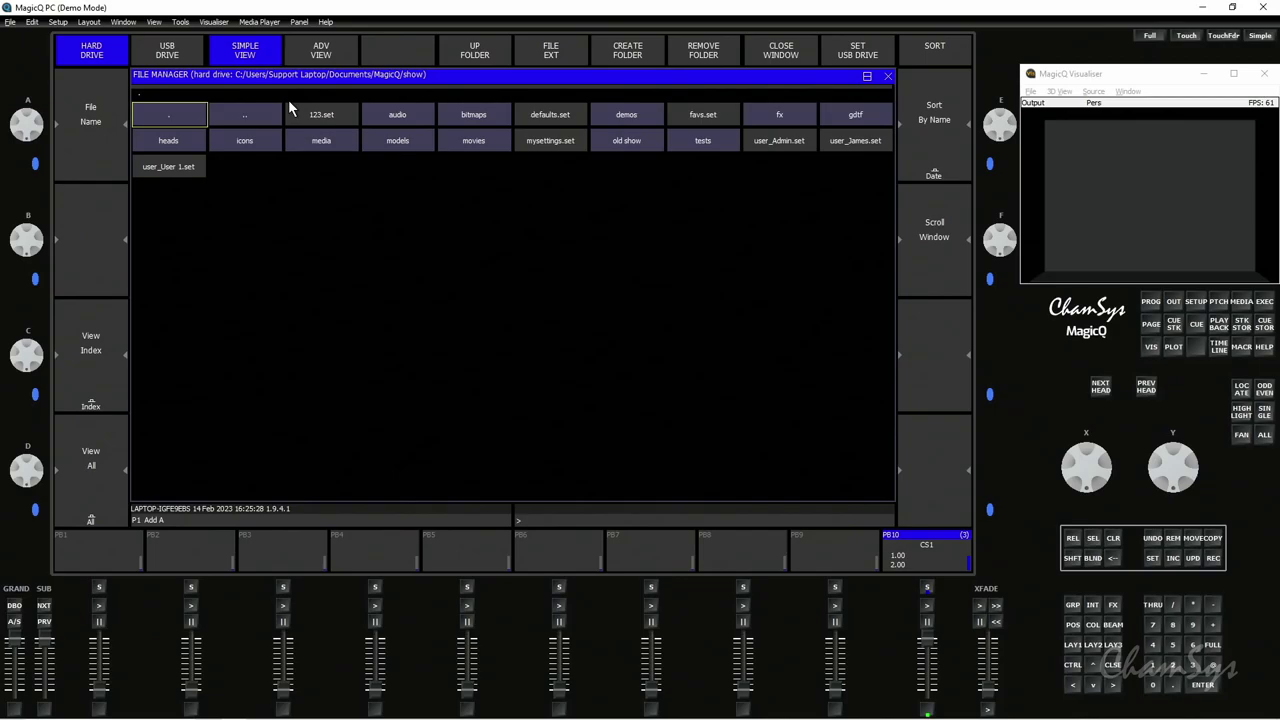
left_click(935, 151)
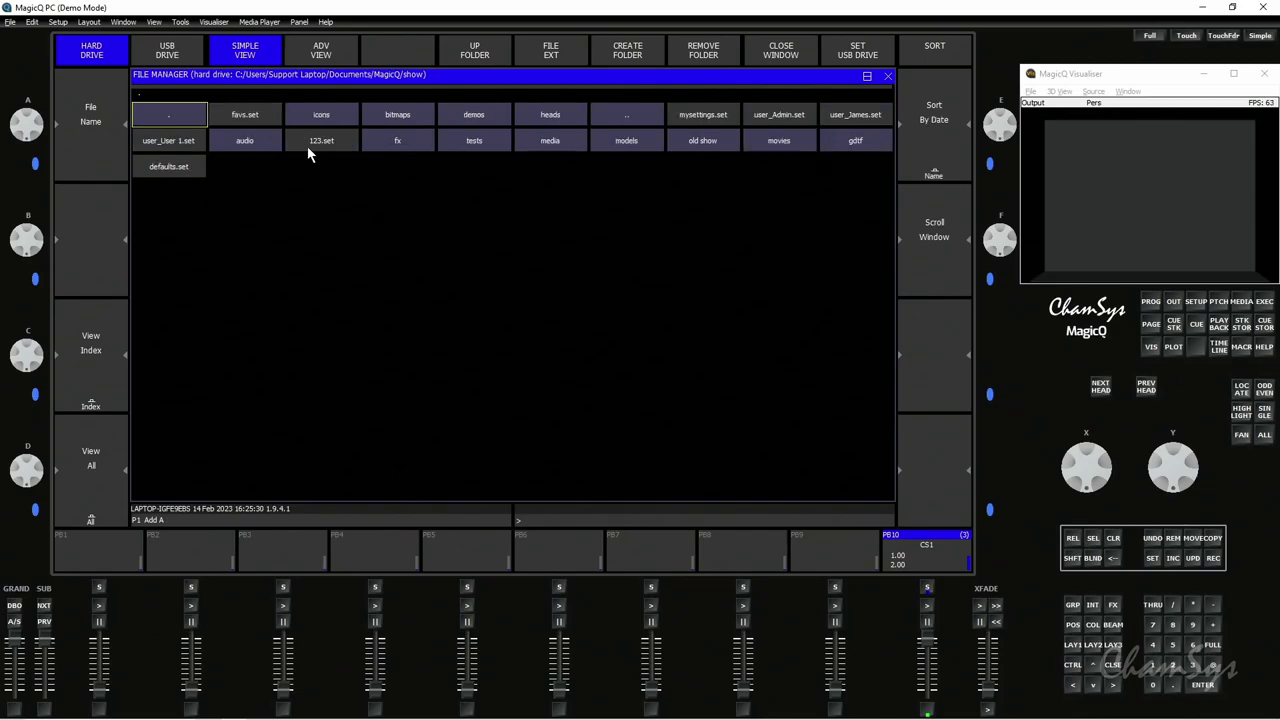
left_click(257, 118)
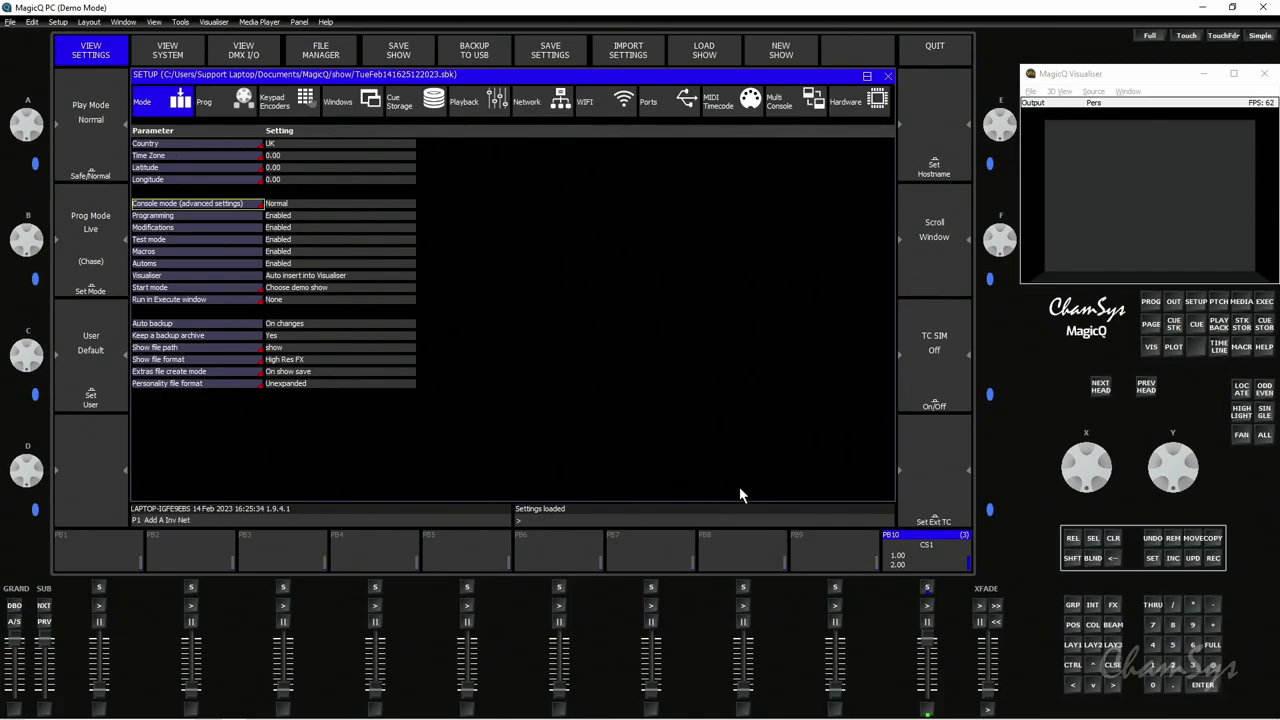
left_click(923, 558)
Step: Apply favourite FV2 (tc) to cue stack CS1, giving its three cues timecode waits 01.00–03.00
left_click(155, 60)
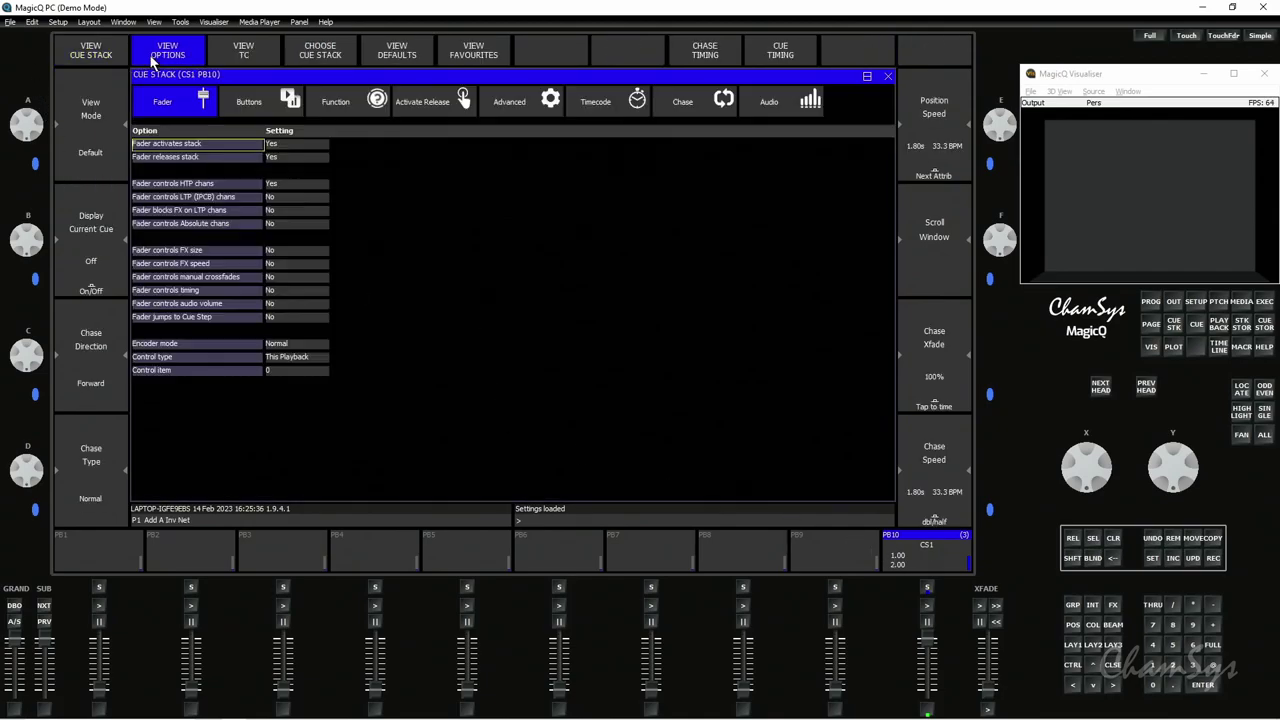
left_click(466, 62)
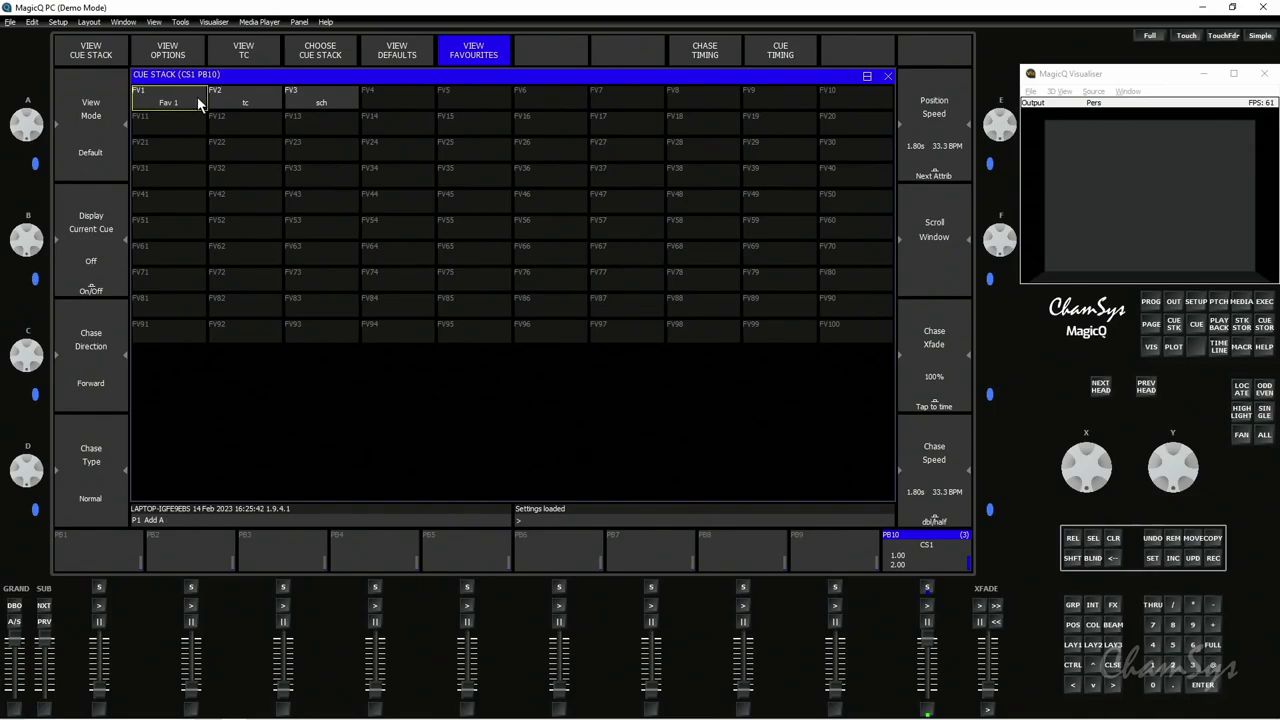
left_click(244, 100)
left_click(930, 550)
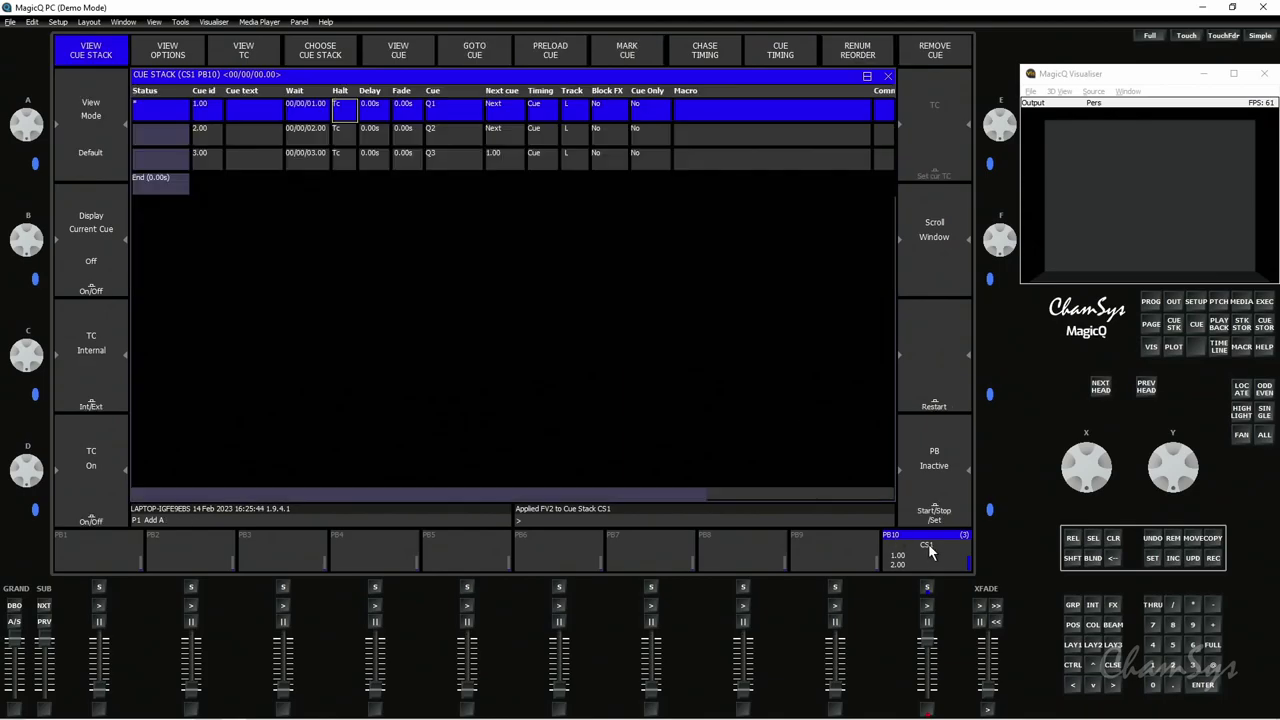